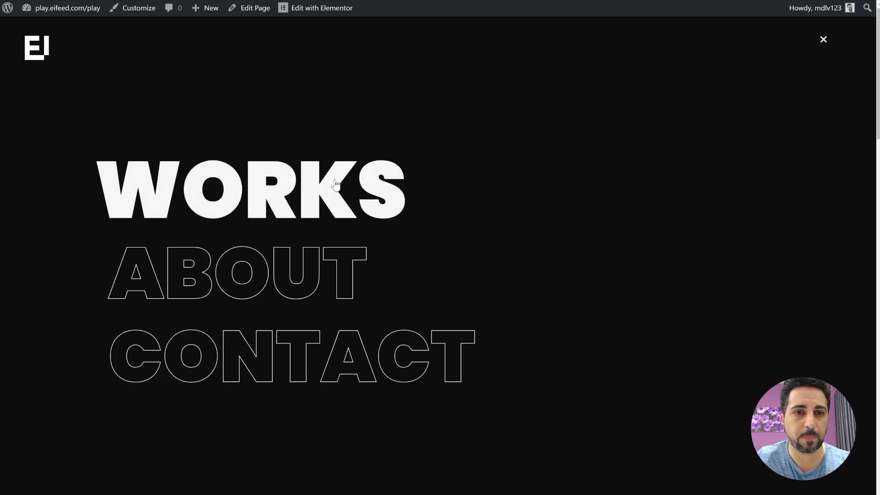
Step: Preview the finished full-screen menu's CONTACT link hover effect
{"action": "left_click", "coordinate": [330, 356]}
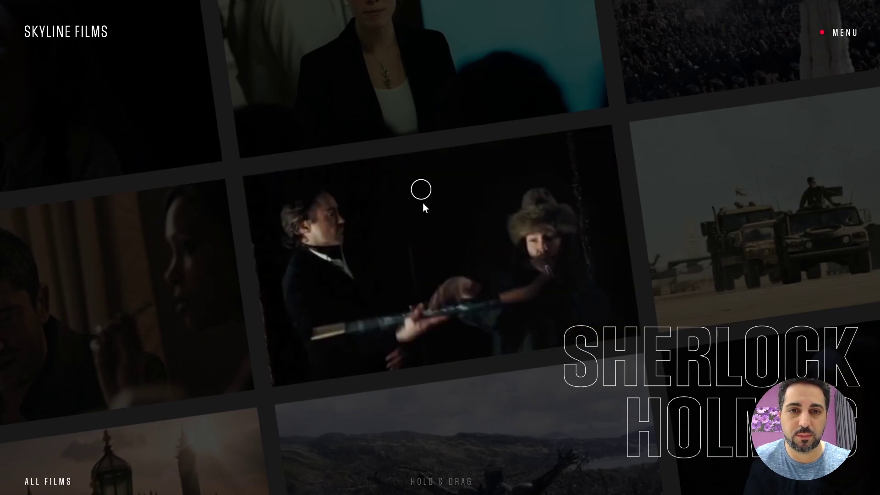
{"action": "left_click_drag", "start_coordinate": [422, 203], "coordinate": [818, 314]}
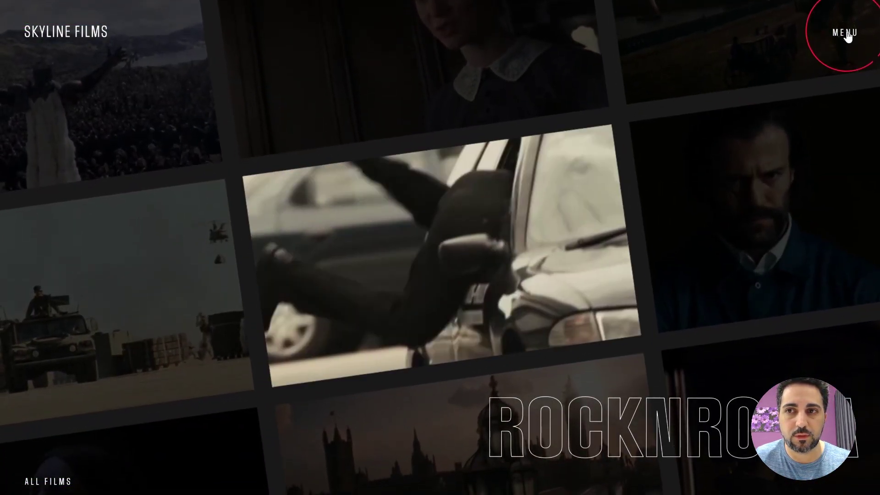
{"action": "left_click", "coordinate": [845, 33]}
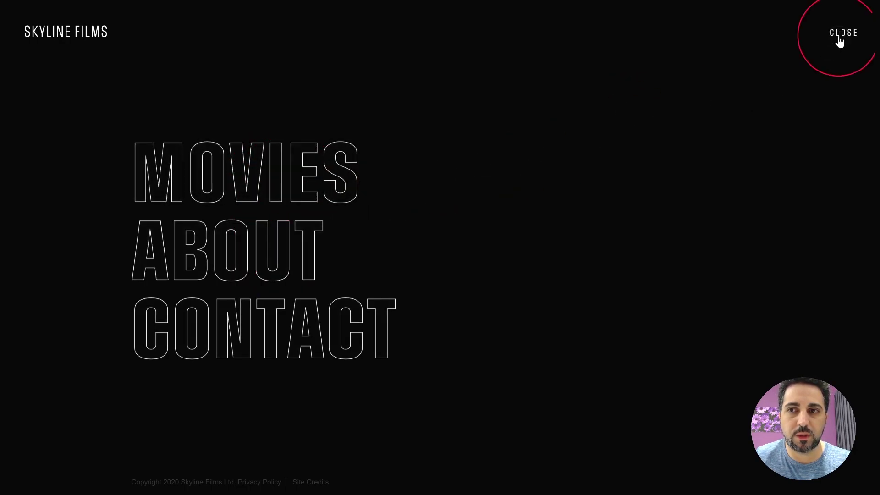
{"action": "left_click", "coordinate": [840, 41]}
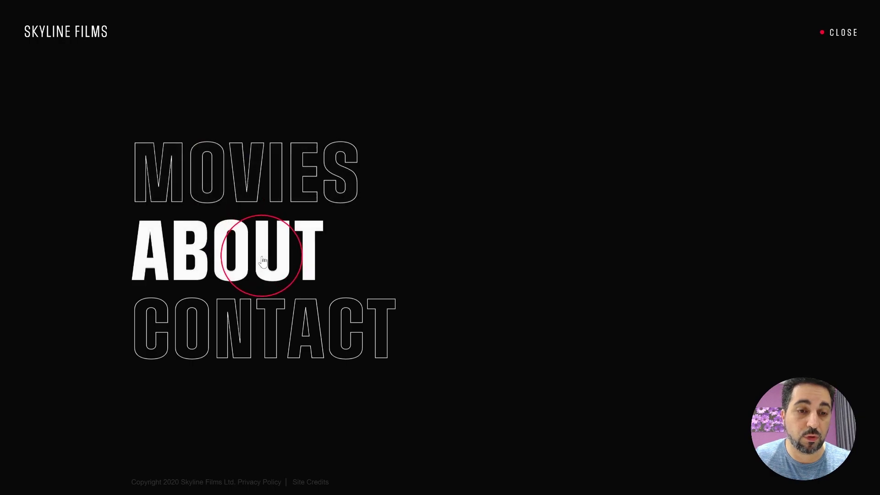
{"action": "left_click", "coordinate": [839, 37]}
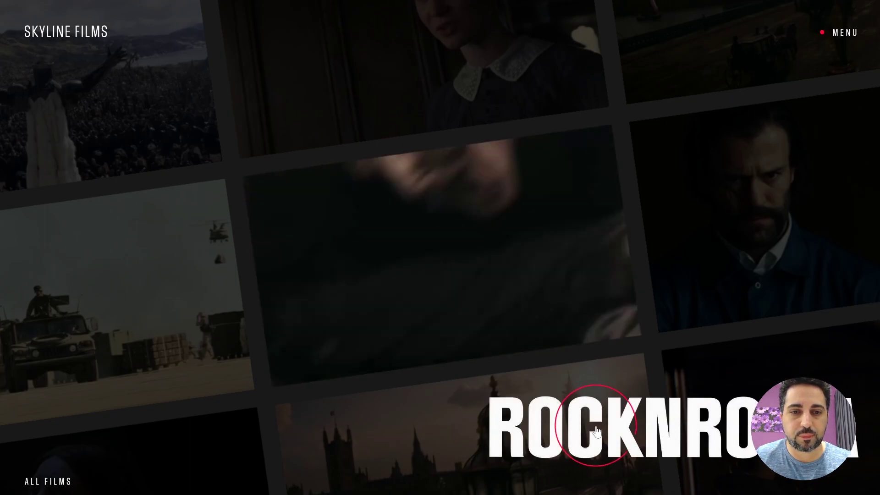
{"action": "left_click", "coordinate": [596, 427]}
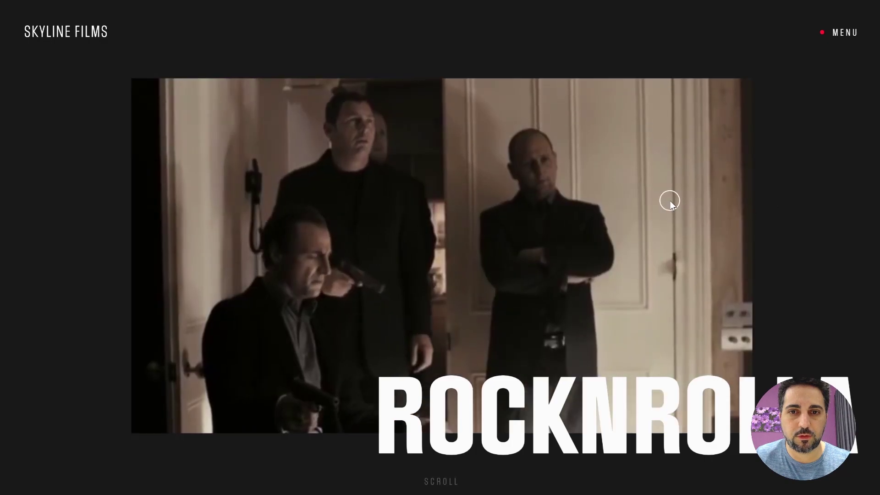
{"action": "left_click", "coordinate": [665, 200]}
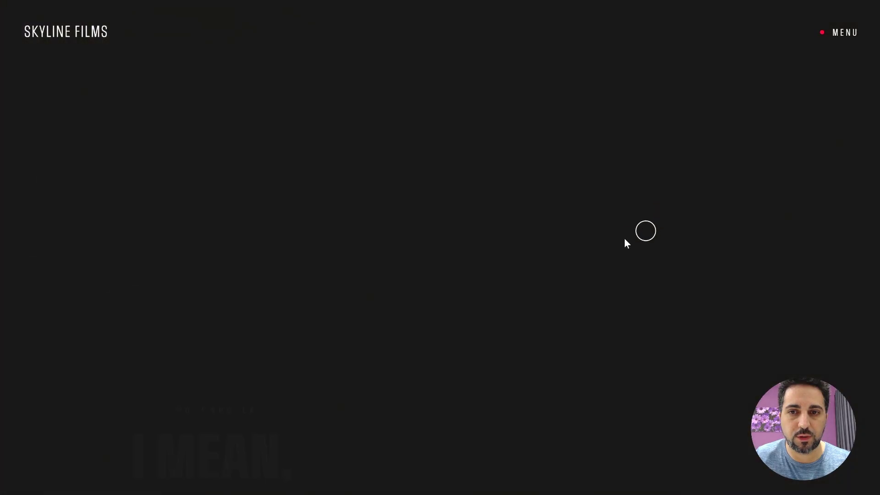
{"action": "scroll", "coordinate": [624, 238], "scroll_direction": "down", "scroll_amount": 10}
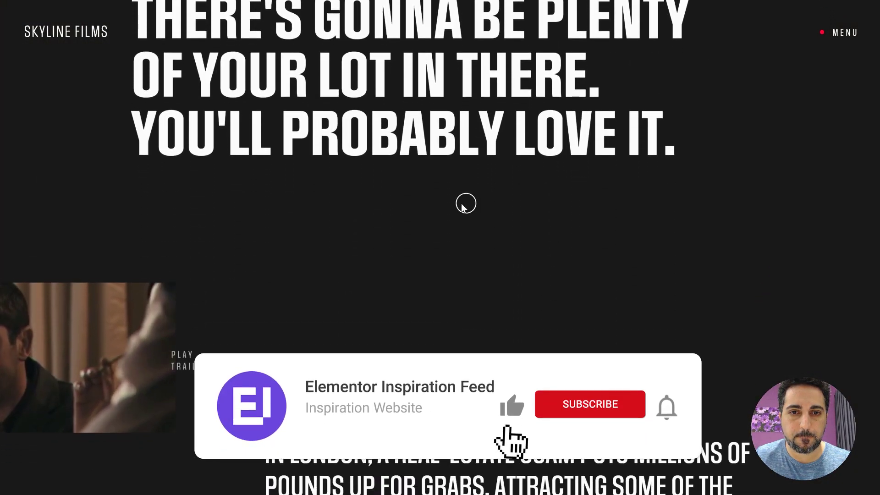
{"action": "scroll", "coordinate": [466, 216], "scroll_direction": "down", "scroll_amount": 10}
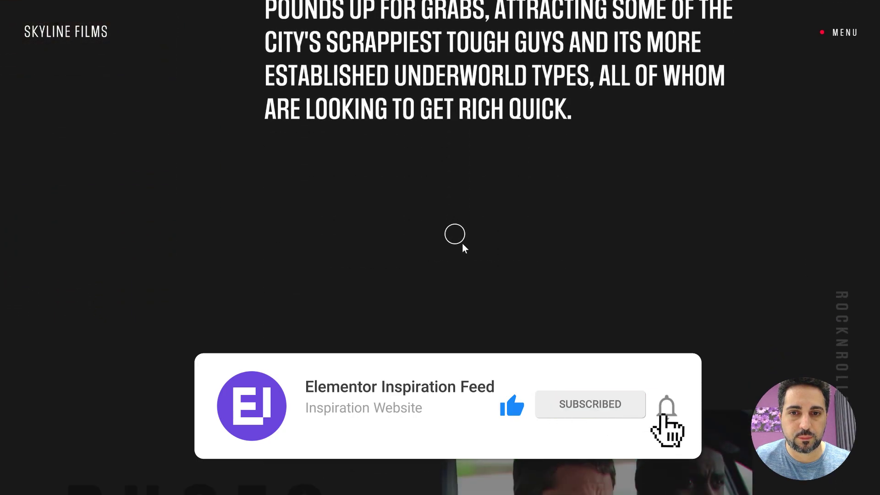
{"action": "scroll", "coordinate": [463, 244], "scroll_direction": "down", "scroll_amount": 5}
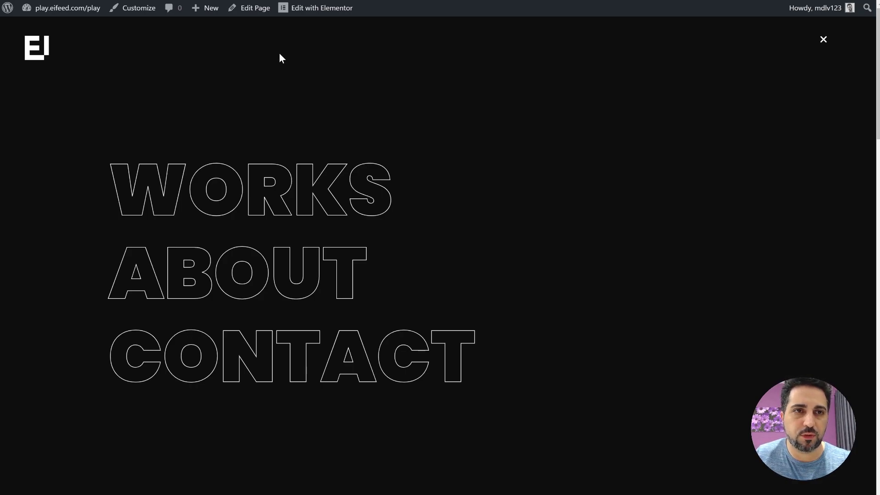
Step: Close the demo menu and edit 'Fullscreen Stroke Menu – header' with Elementor
{"action": "left_click", "coordinate": [823, 41]}
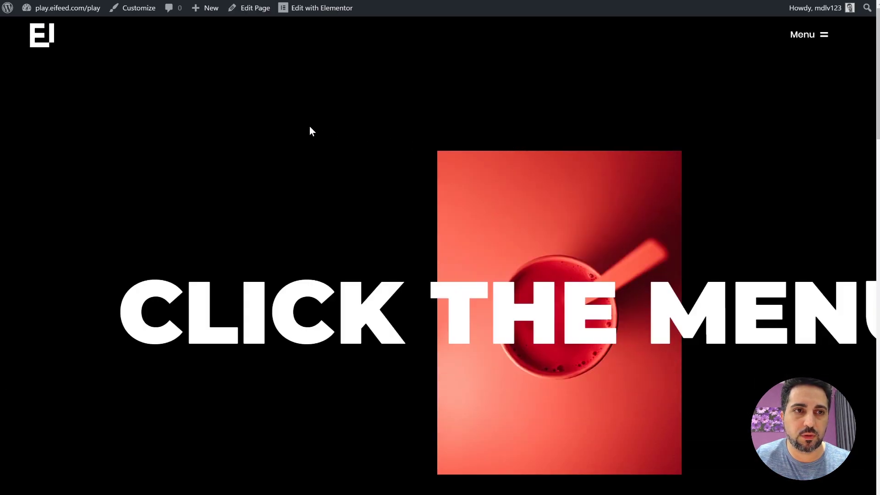
{"action": "scroll", "coordinate": [309, 126], "scroll_direction": "down", "scroll_amount": 5}
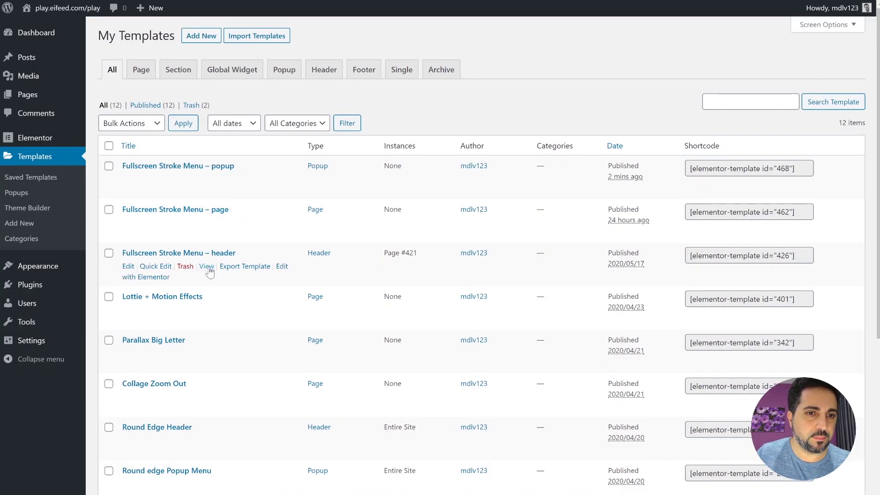
{"action": "left_click", "coordinate": [162, 284]}
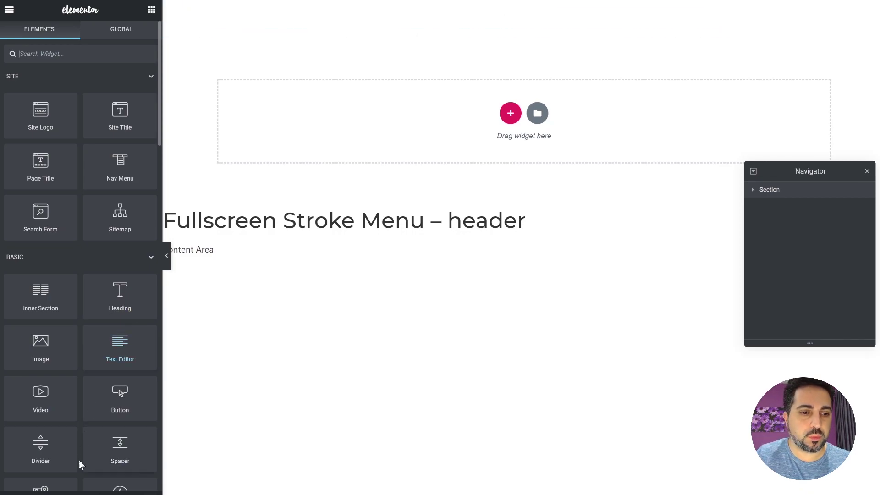
Step: Set the header template's background colour to black
{"action": "left_click", "coordinate": [13, 492]}
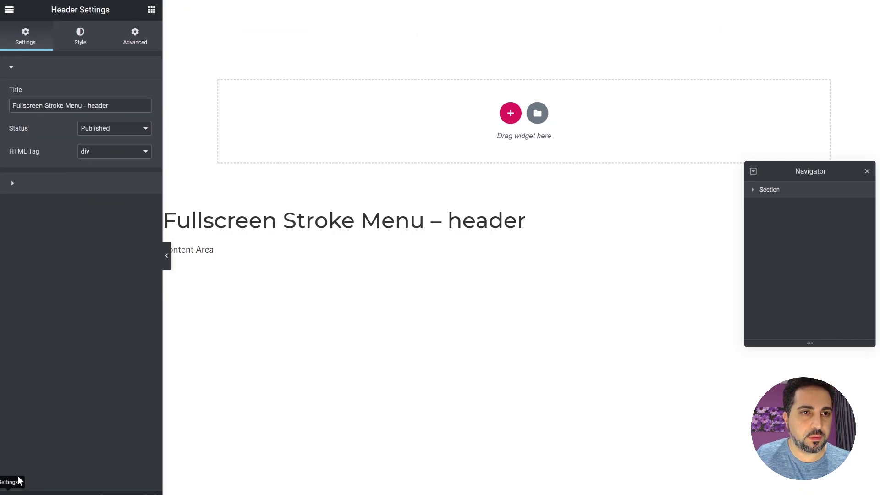
{"action": "left_click", "coordinate": [81, 43]}
{"action": "left_click", "coordinate": [132, 122]}
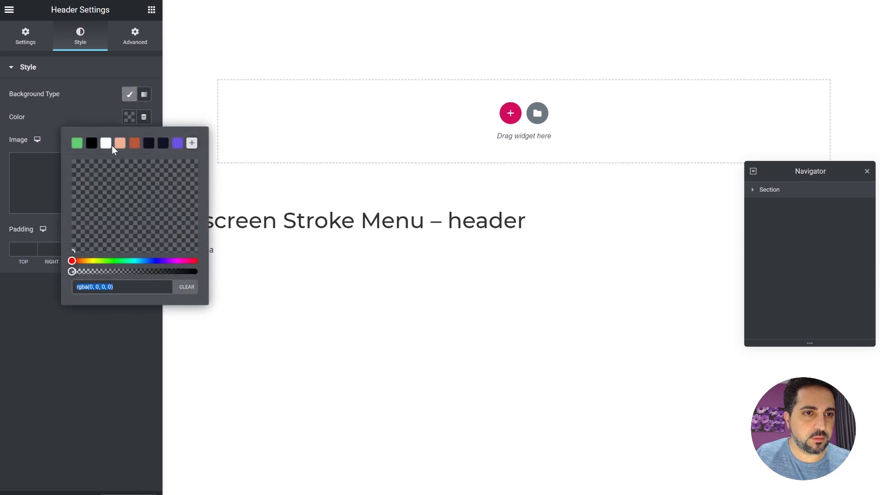
{"action": "left_click", "coordinate": [91, 143]}
{"action": "left_click", "coordinate": [118, 352]}
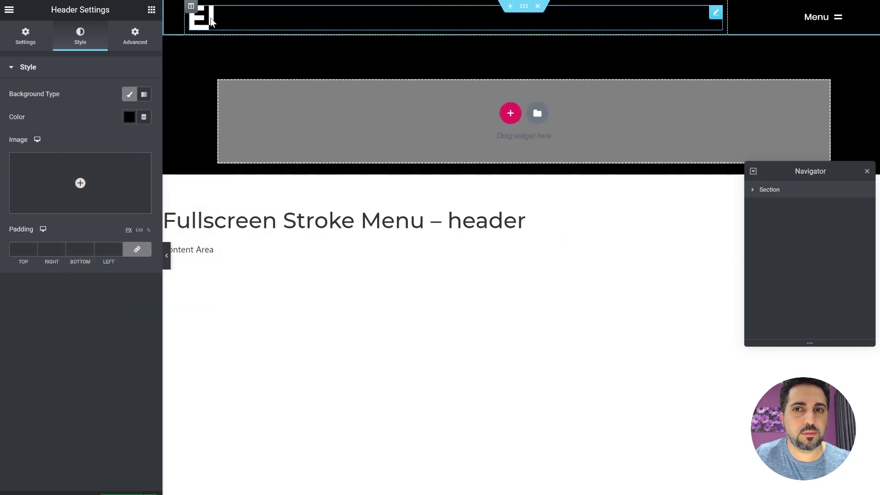
Step: Review the Menu button's normal and hover styling and its popup link setting
{"action": "left_click", "coordinate": [815, 19]}
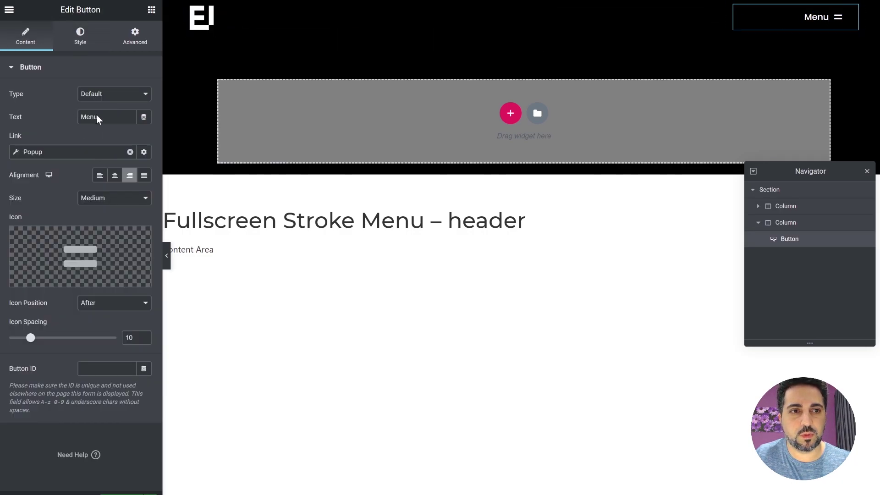
{"action": "left_click", "coordinate": [81, 38]}
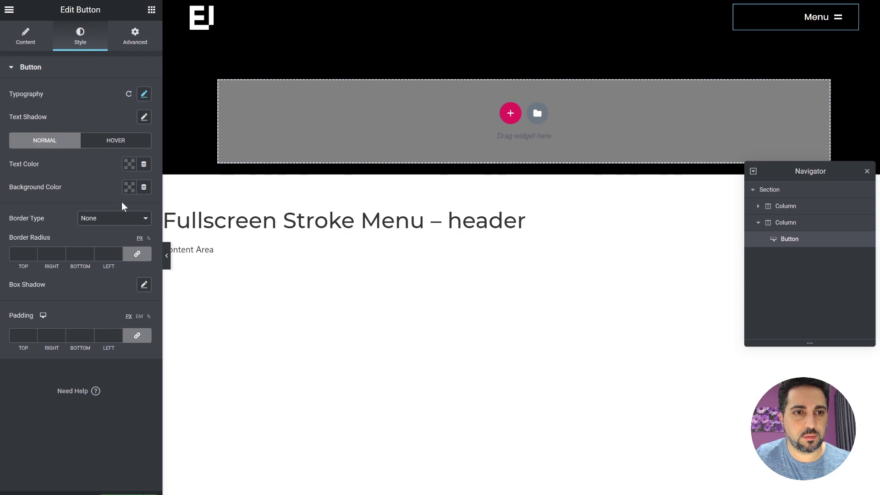
{"action": "left_click", "coordinate": [115, 141]}
{"action": "left_click", "coordinate": [65, 141]}
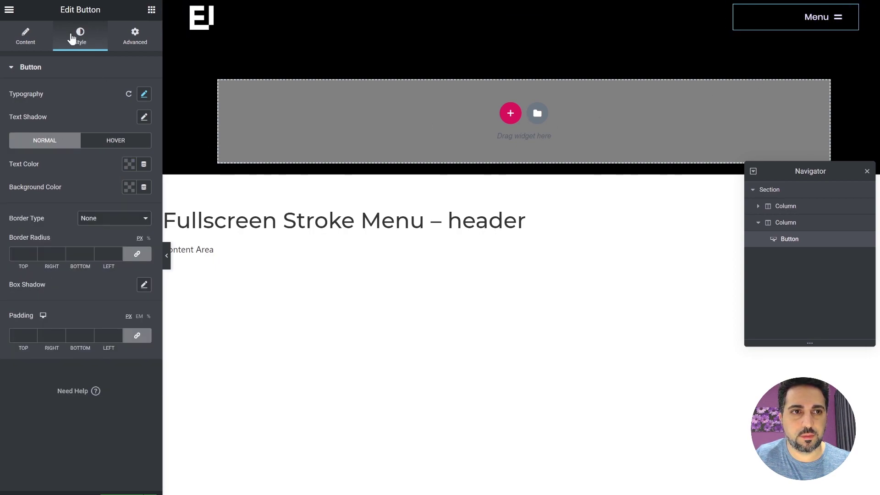
{"action": "left_click", "coordinate": [16, 43]}
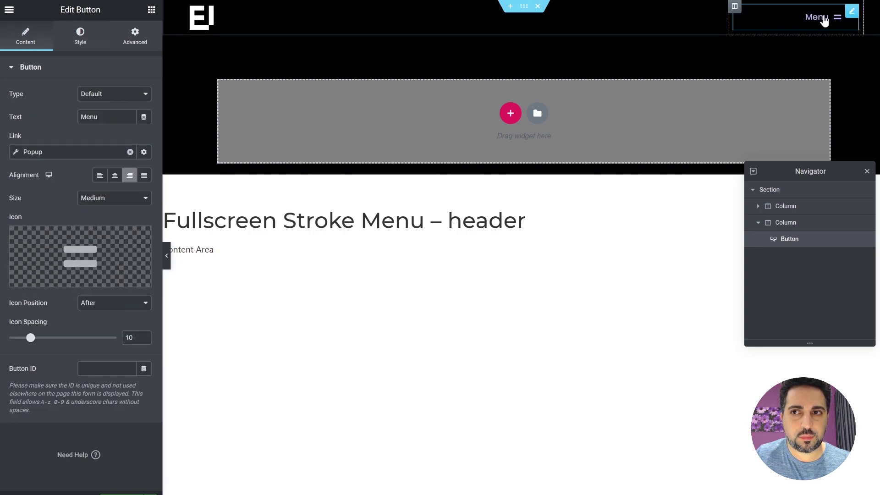
{"action": "left_click", "coordinate": [33, 153]}
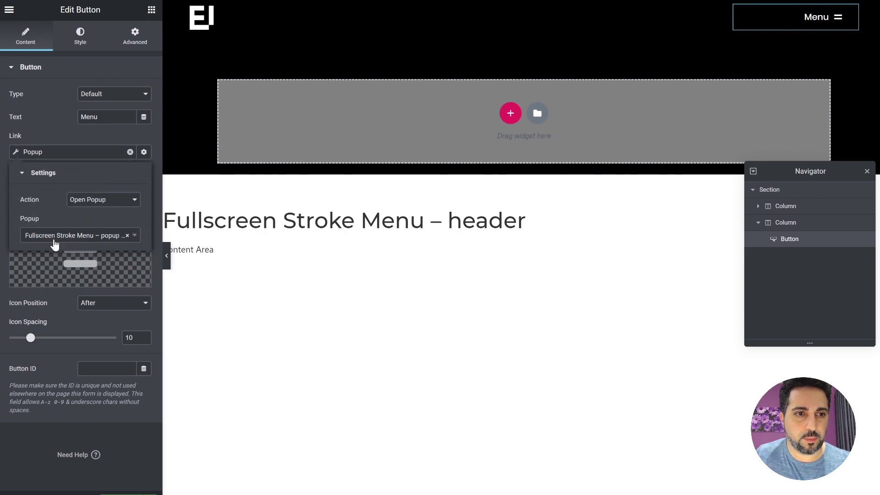
{"action": "left_click", "coordinate": [284, 299]}
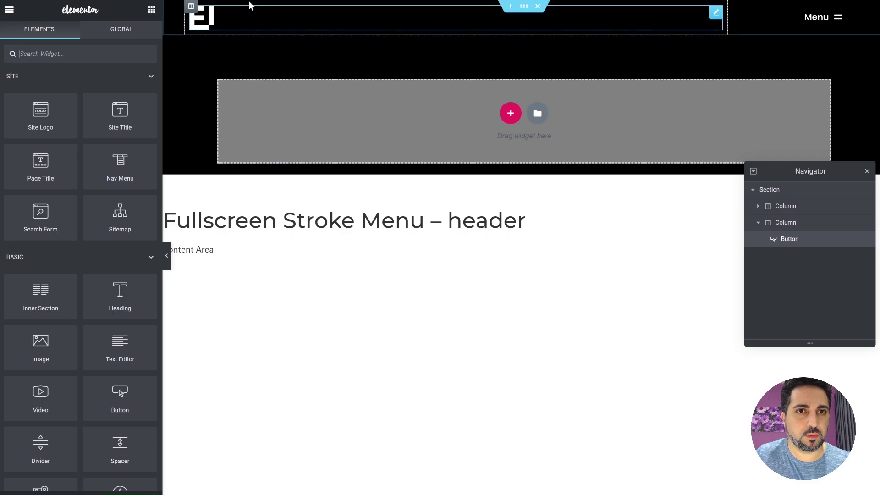
Step: Create a new popup template named 'fullscreen' from the Popups list
{"action": "key", "text": "ctrl+shift+Tab"}
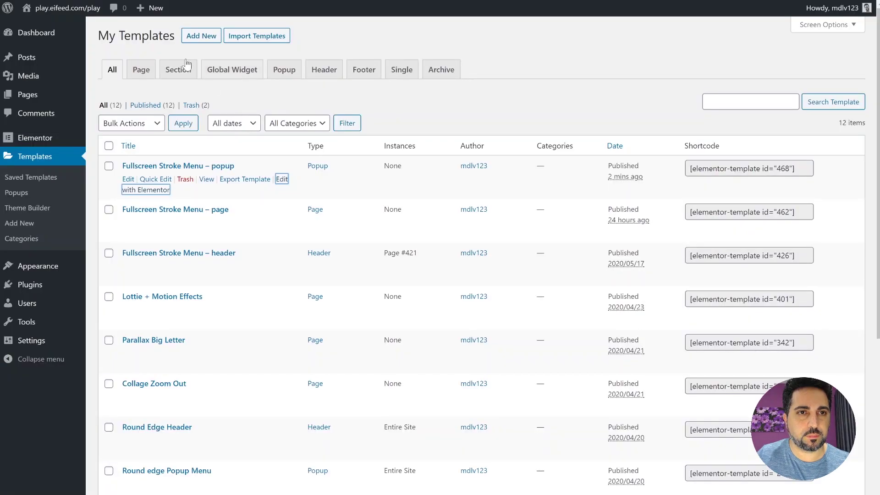
{"action": "left_click", "coordinate": [18, 193]}
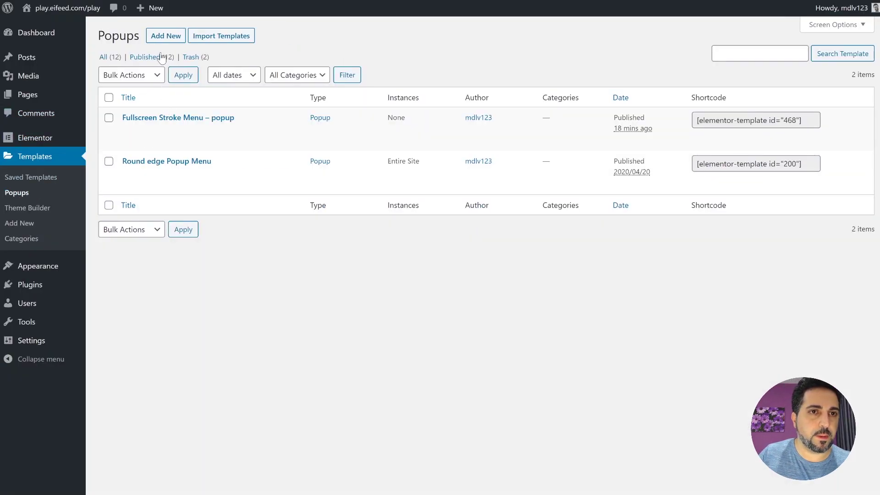
{"action": "left_click", "coordinate": [166, 37]}
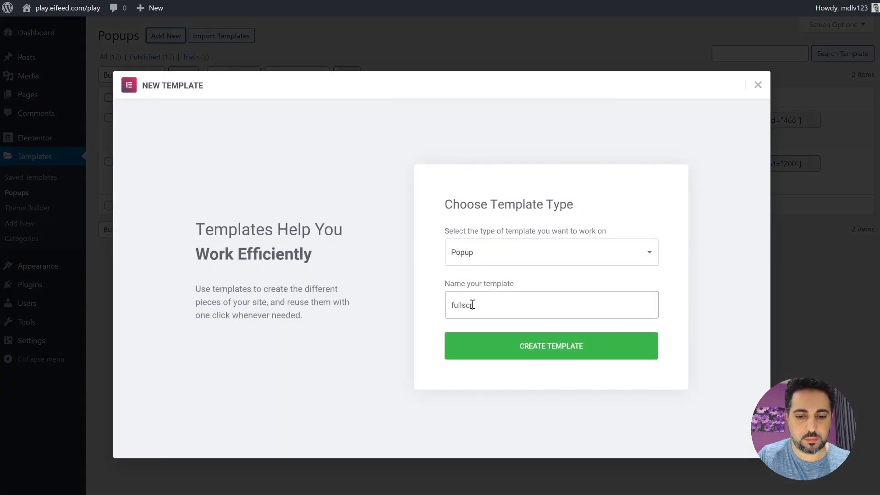
{"action": "left_click", "coordinate": [535, 348]}
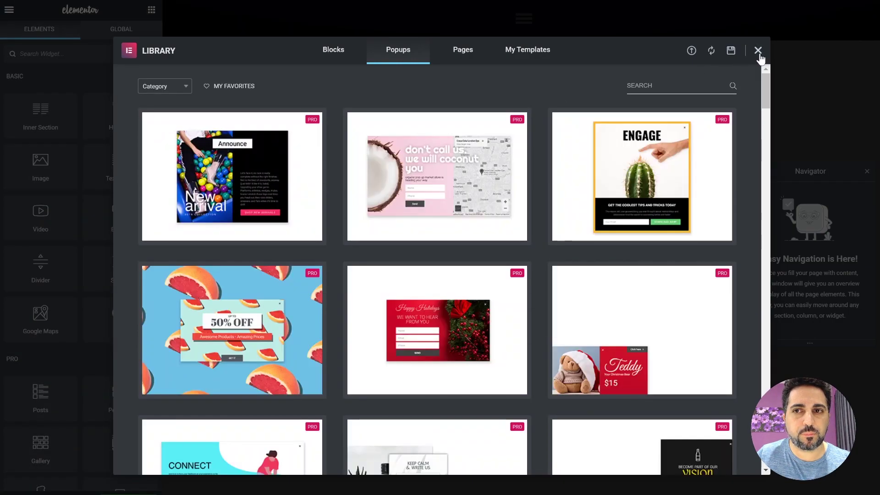
Step: Size the popup 100 vw by 100 vh, centre its content and hide the overlay
{"action": "left_click", "coordinate": [758, 50]}
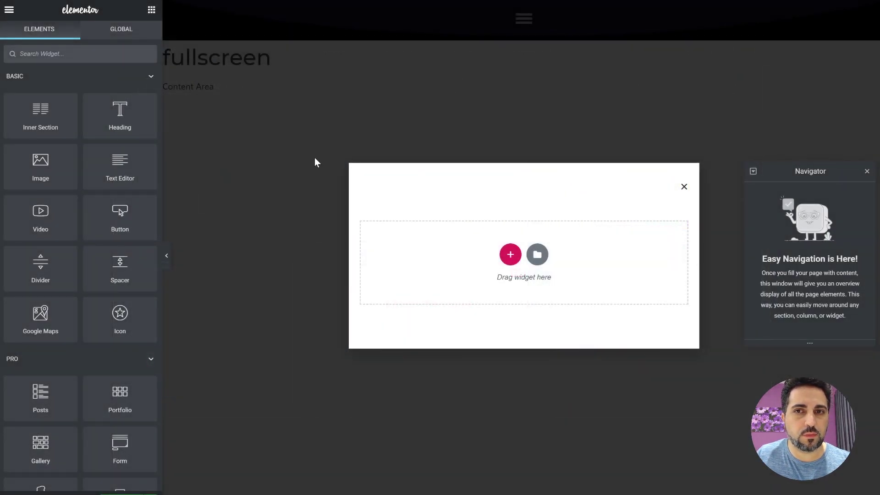
{"action": "left_click", "coordinate": [8, 491]}
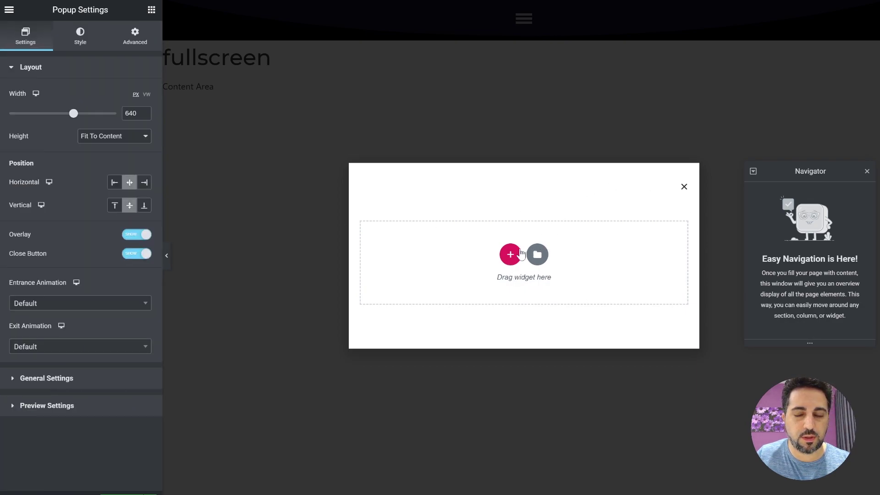
{"action": "left_click", "coordinate": [146, 95]}
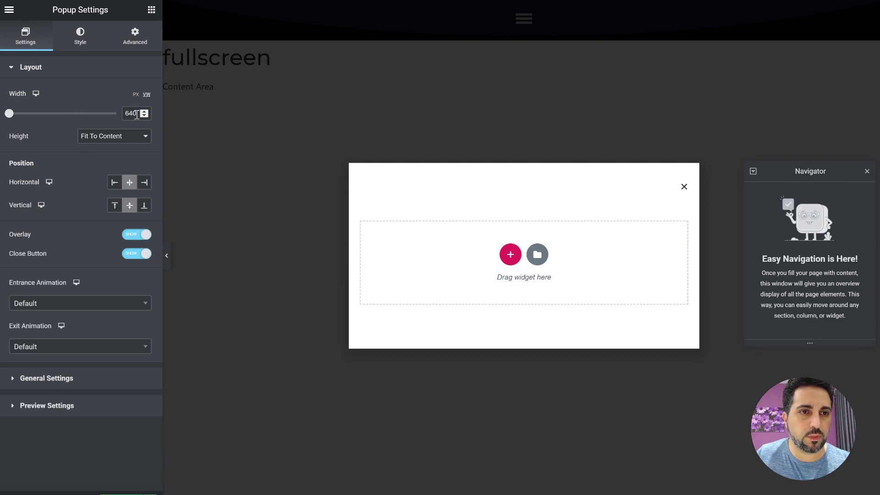
{"action": "type", "text": "100"}
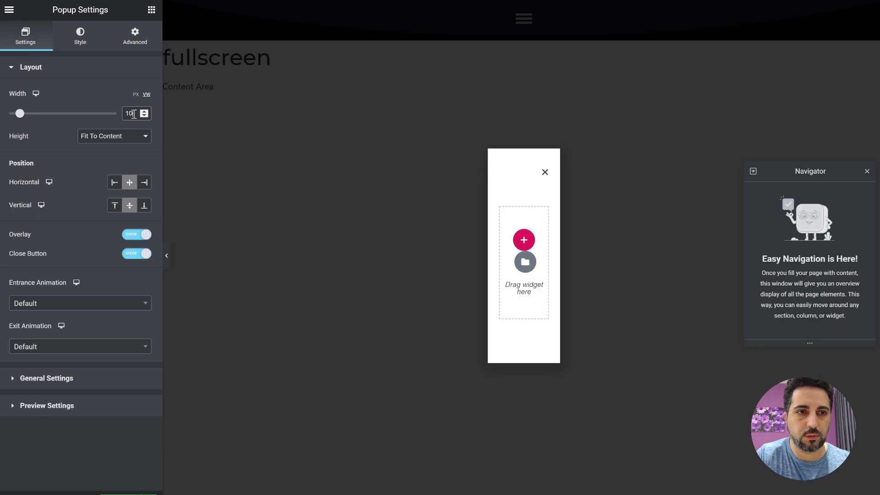
{"action": "left_click", "coordinate": [113, 185]}
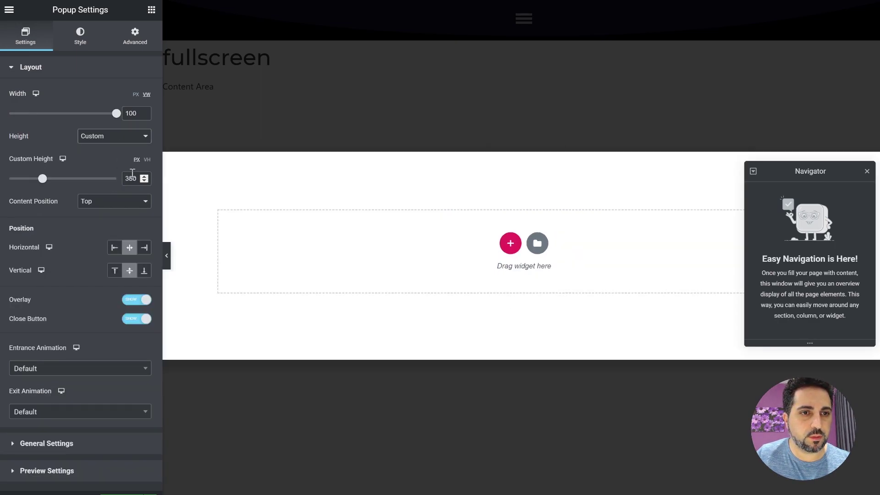
{"action": "double_click", "coordinate": [131, 179]}
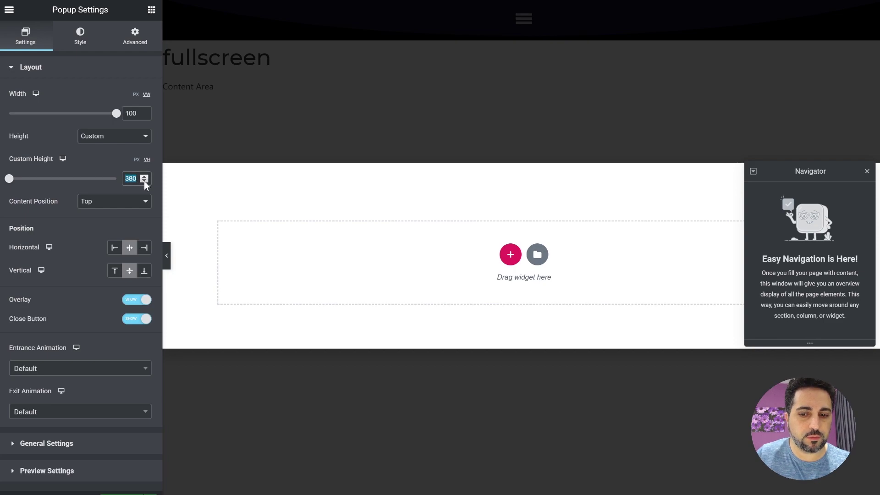
{"action": "type", "text": "100"}
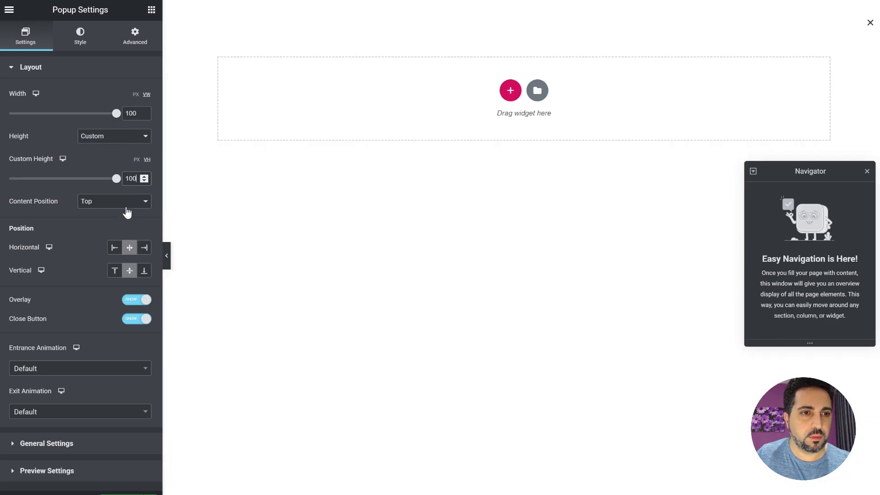
{"action": "left_click", "coordinate": [100, 237]}
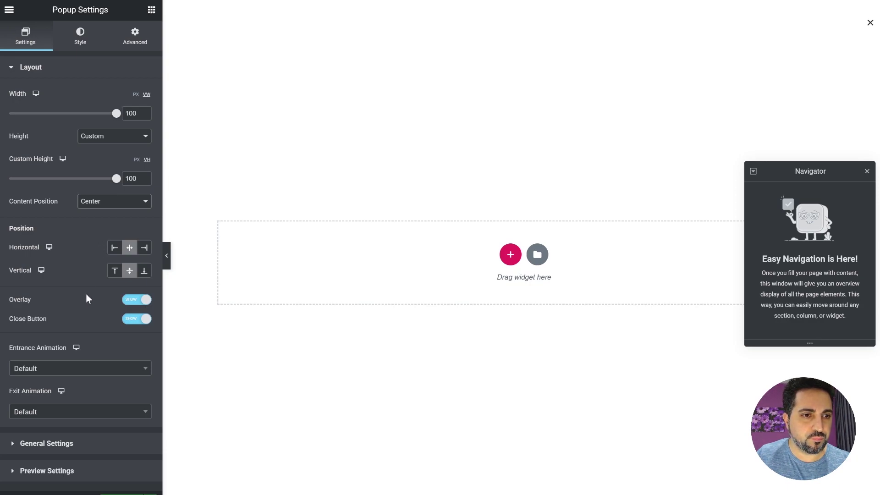
{"action": "left_click", "coordinate": [135, 304]}
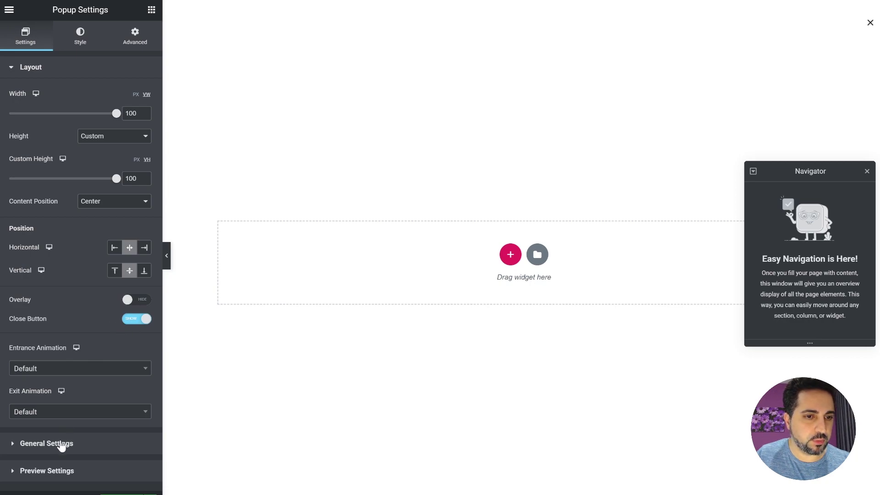
{"action": "left_click", "coordinate": [61, 447]}
{"action": "left_click", "coordinate": [63, 215]}
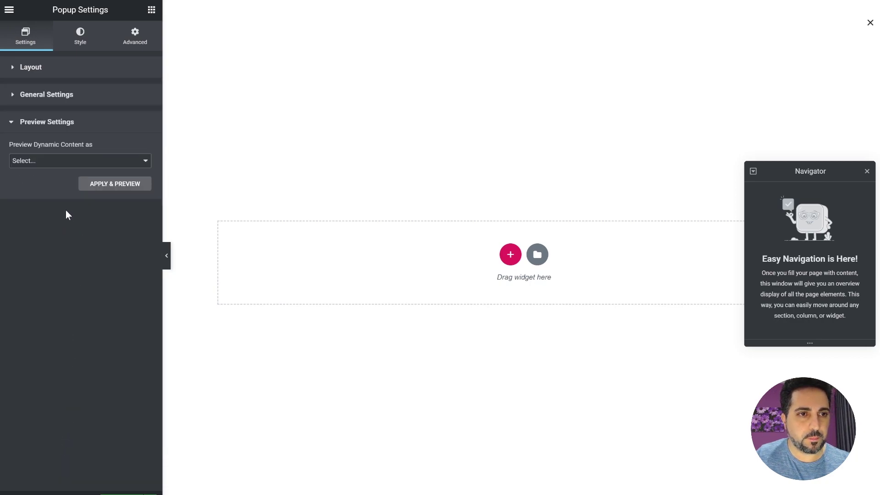
Step: Give the popup a classic black background
{"action": "left_click", "coordinate": [80, 34]}
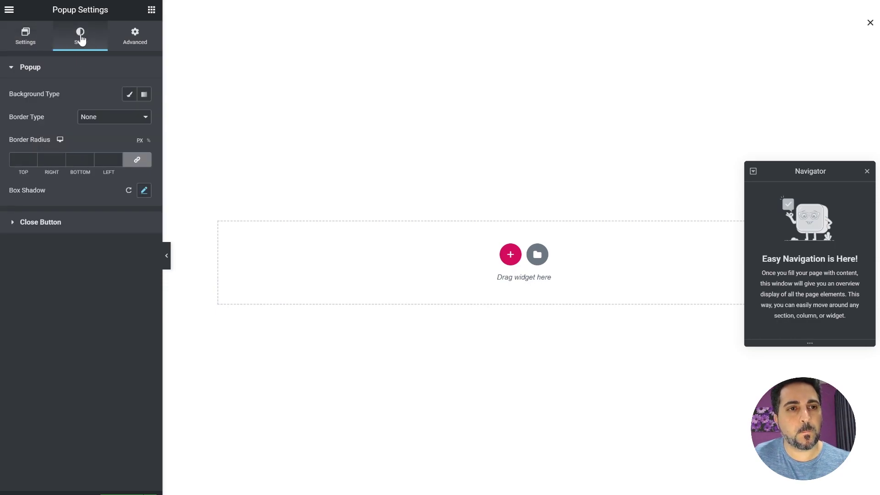
{"action": "left_click", "coordinate": [129, 94]}
{"action": "left_click", "coordinate": [130, 118]}
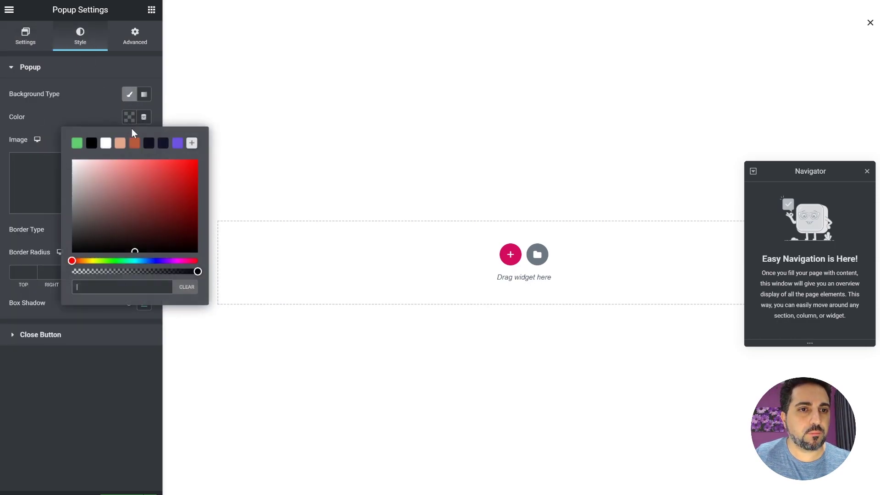
{"action": "left_click", "coordinate": [91, 145]}
{"action": "left_click", "coordinate": [94, 92]}
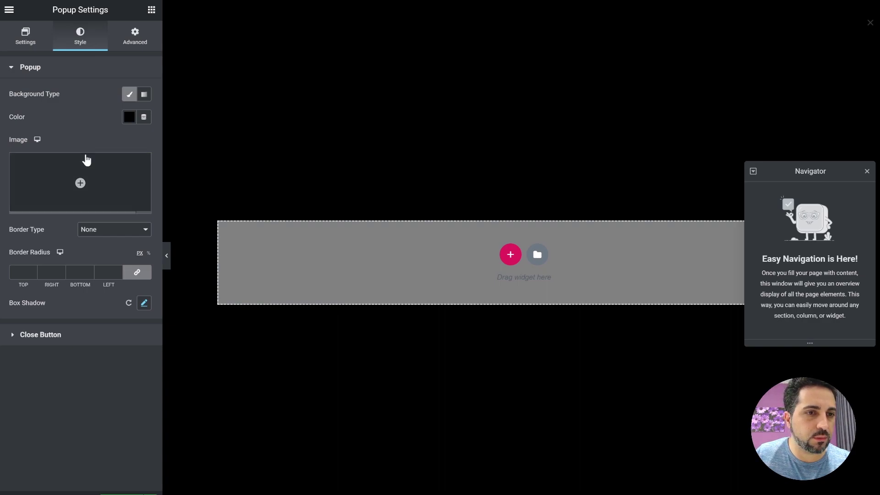
{"action": "left_click", "coordinate": [47, 334]}
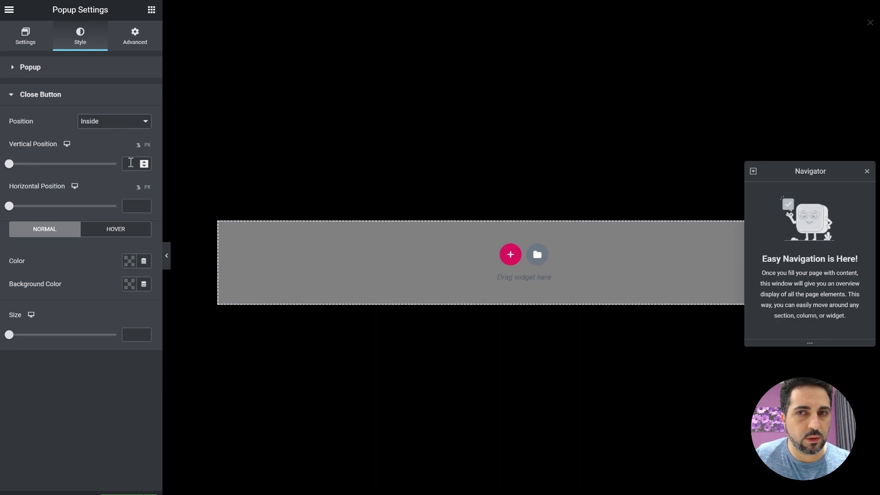
Step: Make the close button white, offset 5 vertically and horizontally, at size 20
{"action": "left_click", "coordinate": [129, 261]}
{"action": "left_click", "coordinate": [106, 287]}
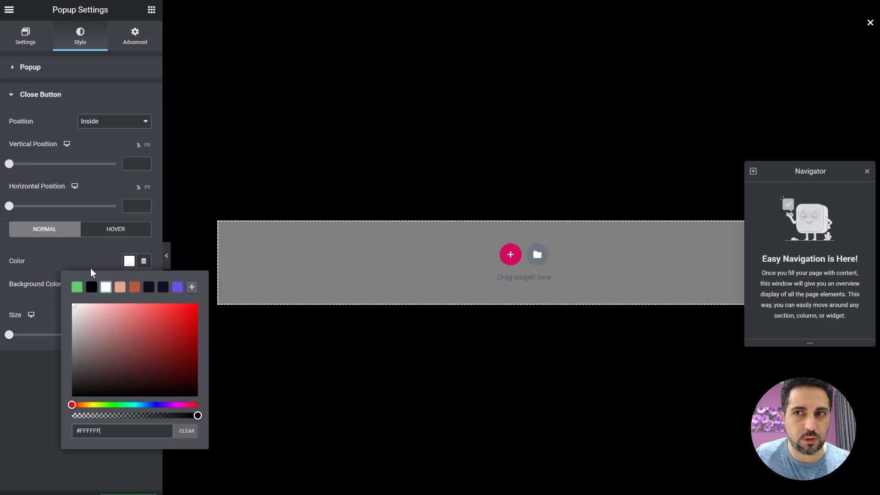
{"action": "left_click", "coordinate": [132, 165]}
{"action": "scroll", "coordinate": [132, 165], "scroll_direction": "up", "scroll_amount": 5}
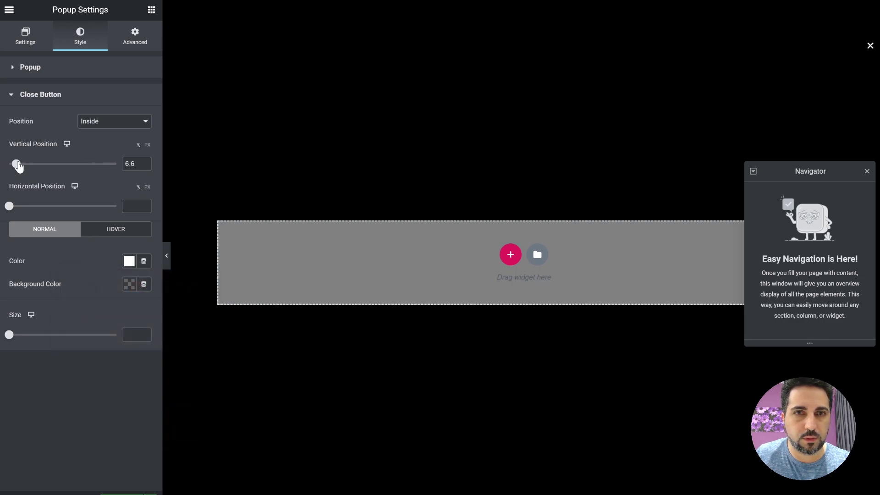
{"action": "double_click", "coordinate": [130, 165]}
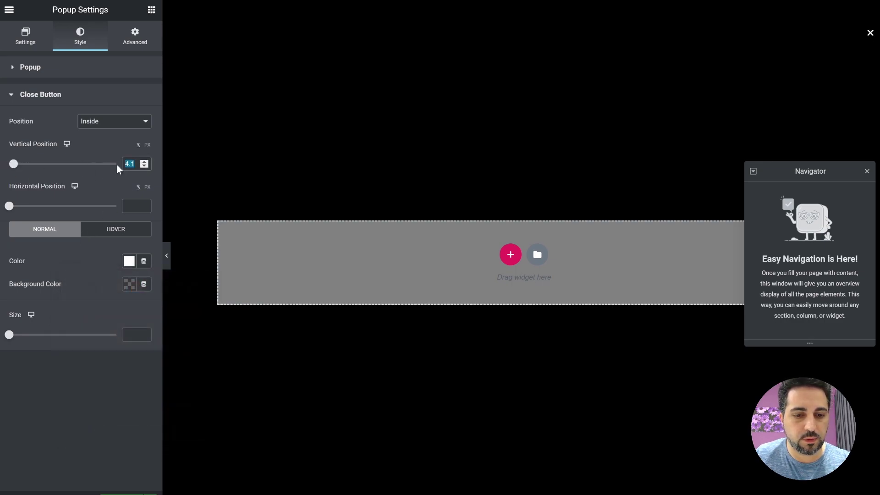
{"action": "type", "text": "5"}
{"action": "left_click", "coordinate": [130, 207]}
{"action": "type", "text": "5"}
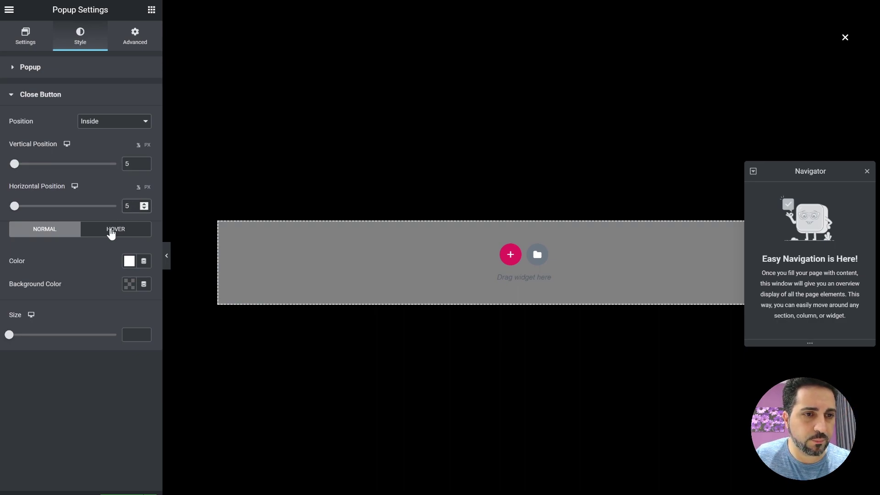
{"action": "left_click", "coordinate": [129, 335]}
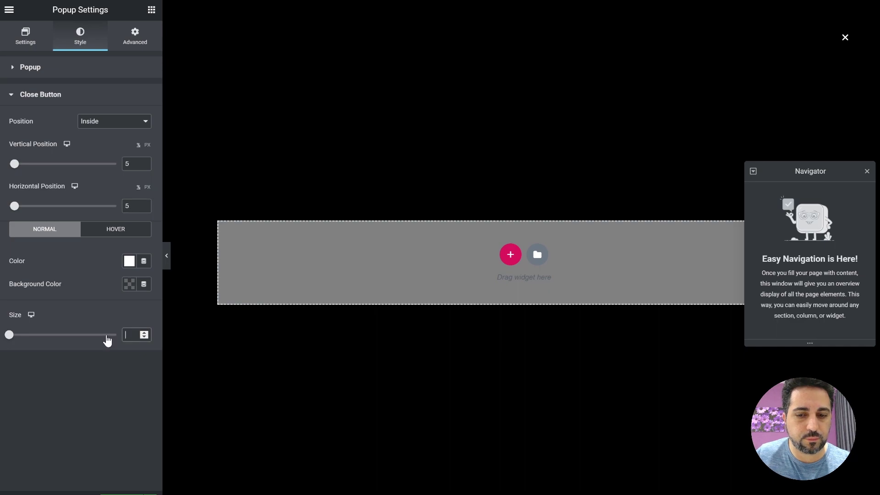
{"action": "type", "text": "20"}
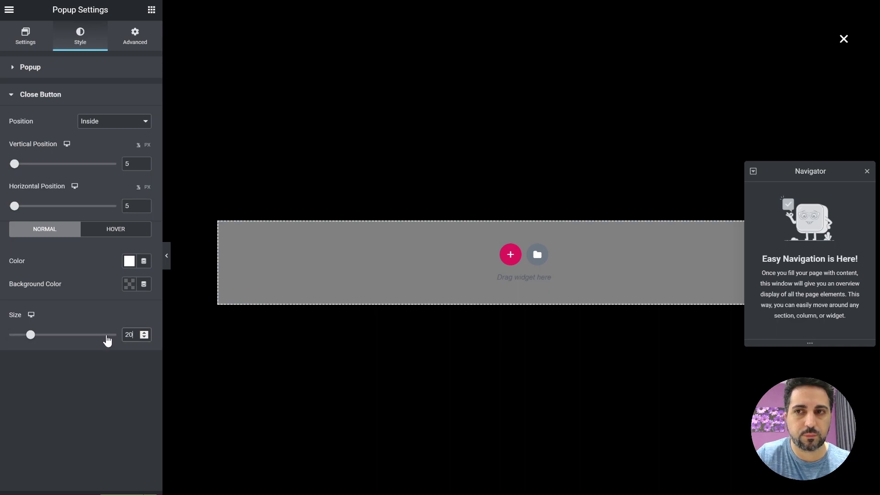
{"action": "left_click", "coordinate": [129, 43]}
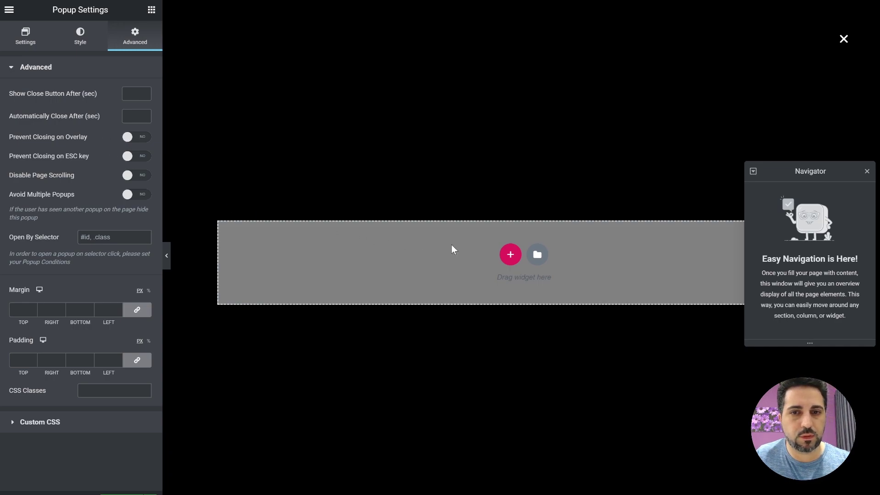
{"action": "left_click_drag", "start_coordinate": [790, 173], "coordinate": [773, 297]}
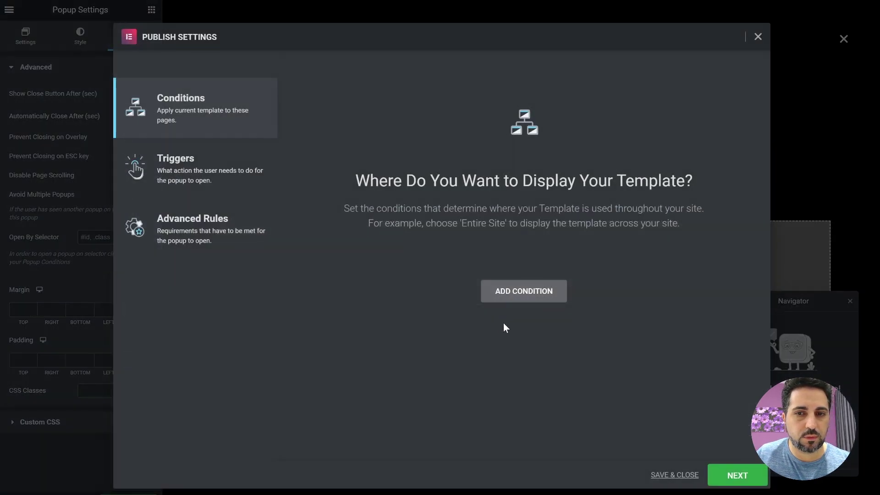
Step: Save and close the publish settings, then inspect the reference menu's WORKS link
{"action": "left_click", "coordinate": [675, 475]}
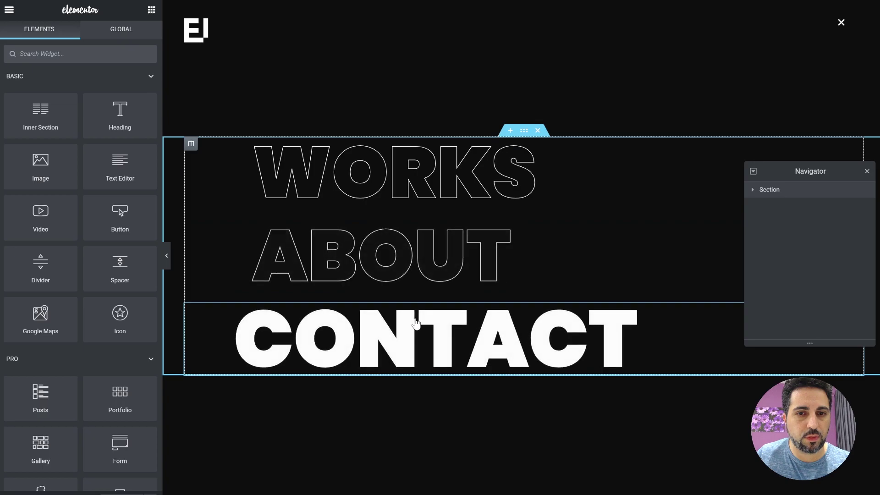
{"action": "left_click", "coordinate": [398, 181]}
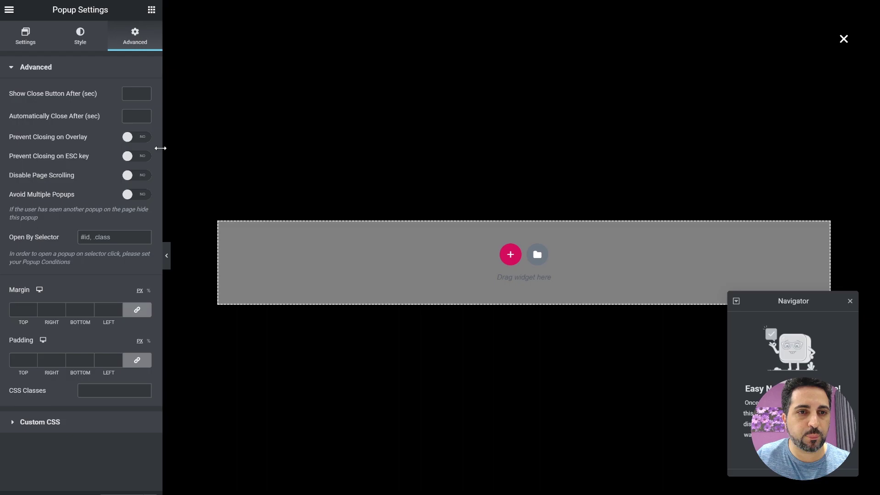
Step: Add a left-aligned button widget labelled 'WORKS' to the popup
{"action": "left_click", "coordinate": [151, 10]}
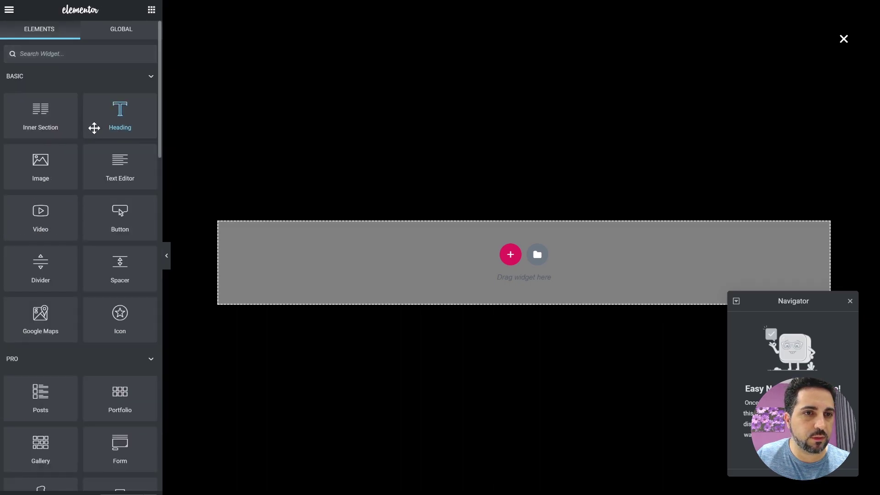
{"action": "left_click_drag", "start_coordinate": [116, 224], "coordinate": [332, 243]}
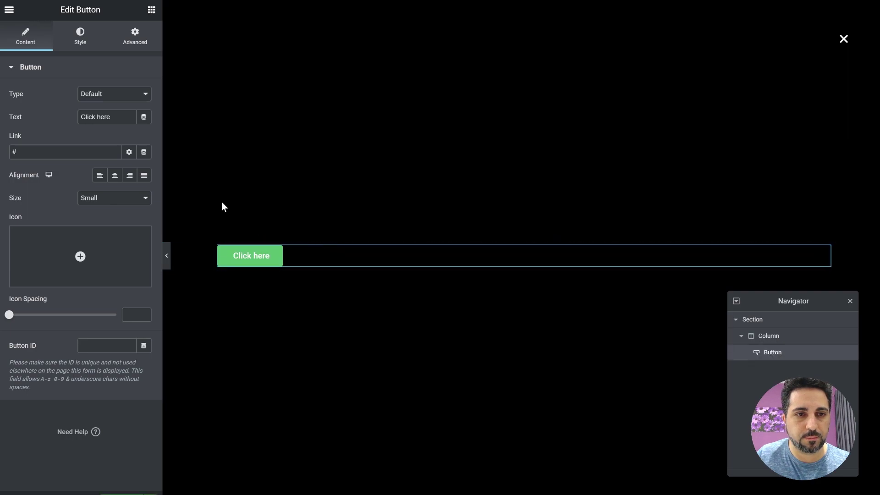
{"action": "triple_click", "coordinate": [120, 117]}
{"action": "type", "text": "W"}
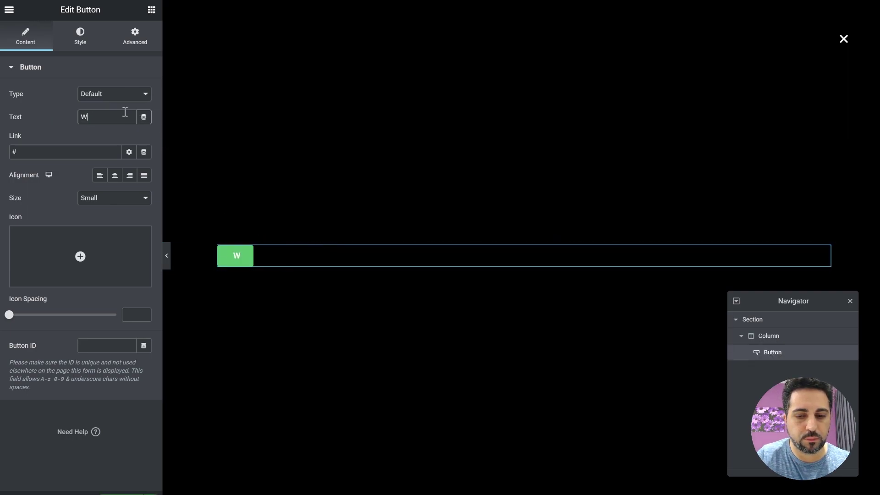
{"action": "type", "text": "ORKS"}
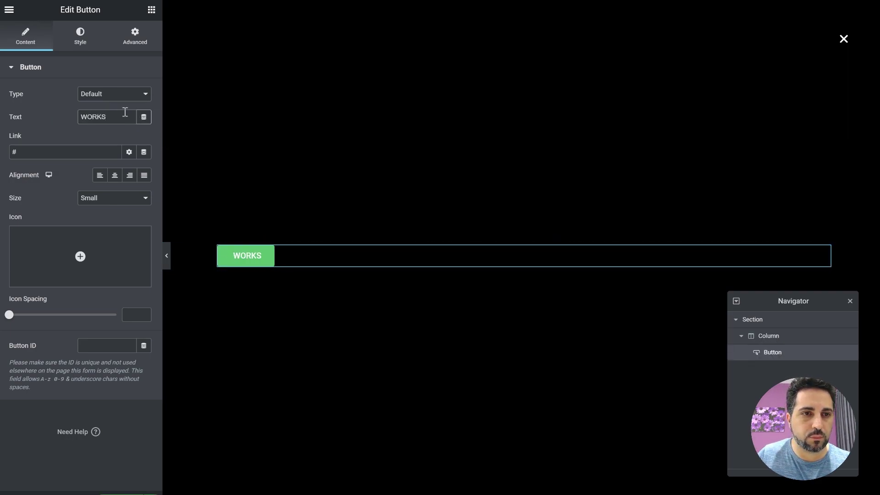
{"action": "left_click", "coordinate": [99, 175]}
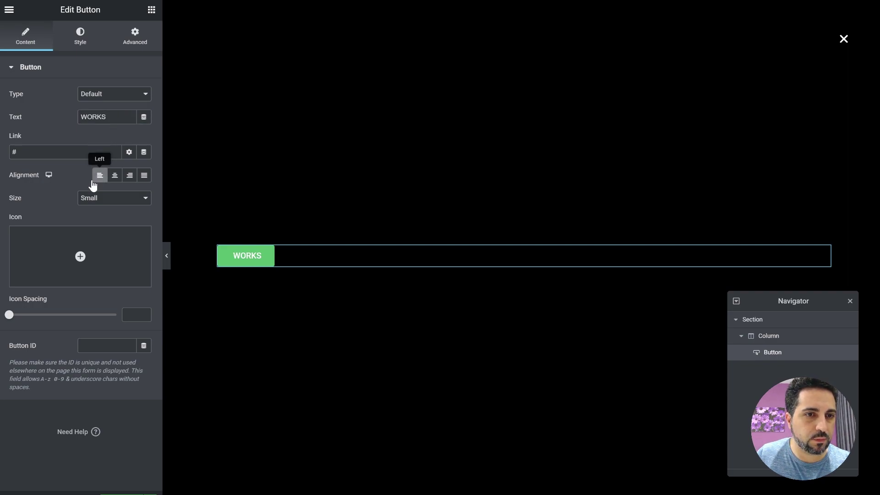
Step: Make the WORKS button background fully transparent in normal and hover states
{"action": "mouse_move", "coordinate": [98, 247]}
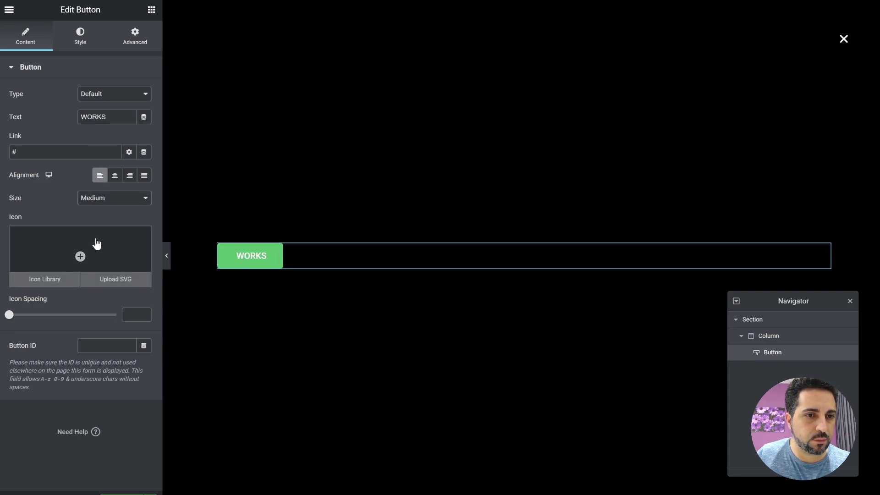
{"action": "left_click", "coordinate": [80, 43]}
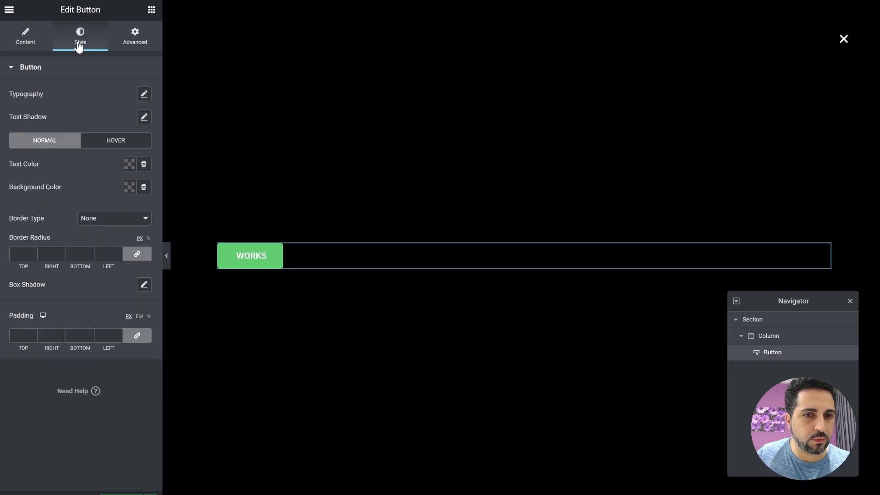
{"action": "left_click", "coordinate": [129, 187]}
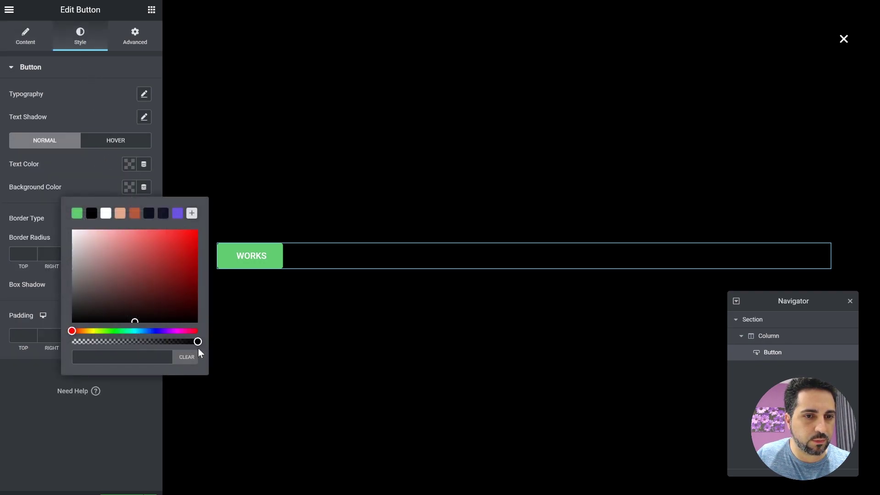
{"action": "left_click_drag", "start_coordinate": [198, 341], "coordinate": [69, 340]}
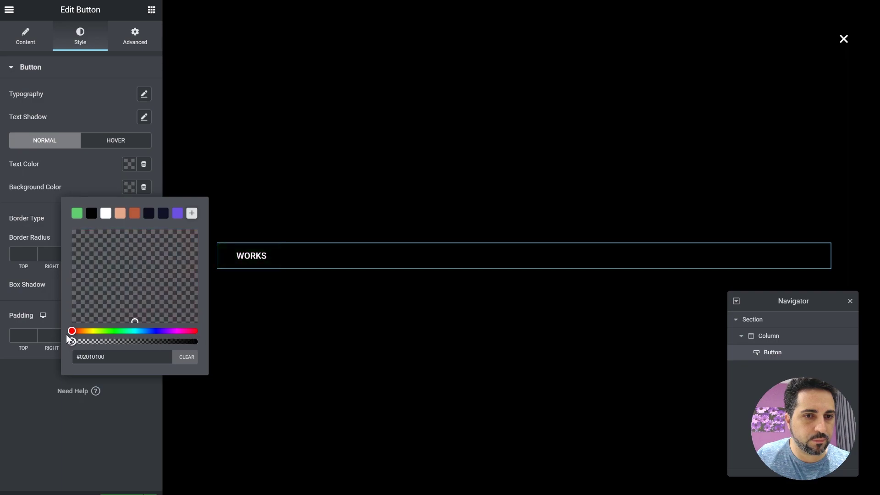
{"action": "left_click", "coordinate": [108, 147]}
{"action": "left_click", "coordinate": [128, 187]}
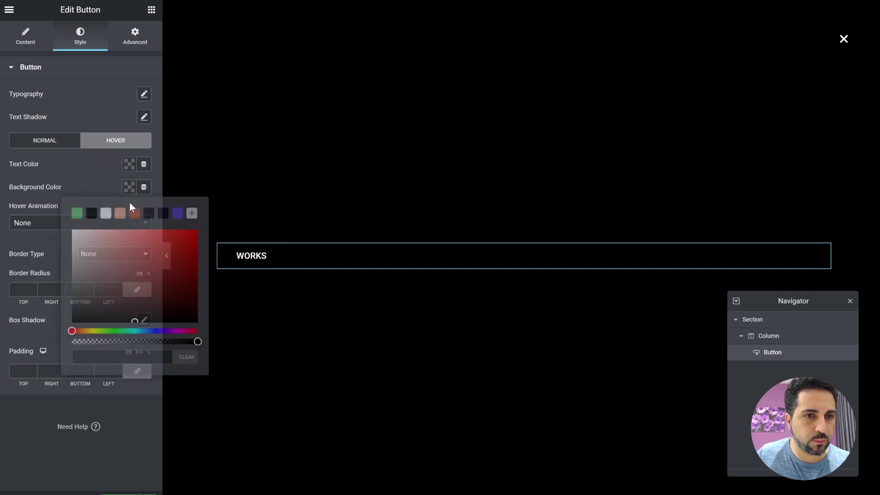
{"action": "left_click_drag", "start_coordinate": [197, 342], "coordinate": [72, 348]}
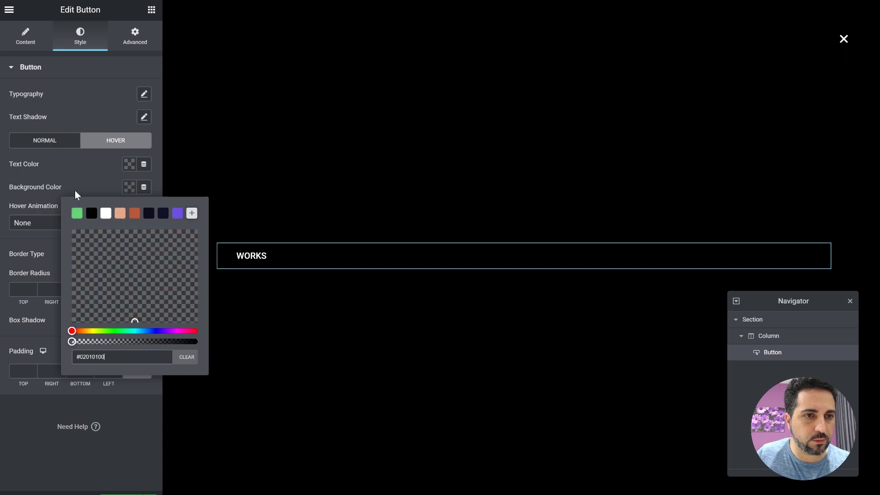
Step: Set the WORKS text colour to white for both normal and hover states
{"action": "left_click", "coordinate": [50, 142]}
{"action": "left_click", "coordinate": [130, 164]}
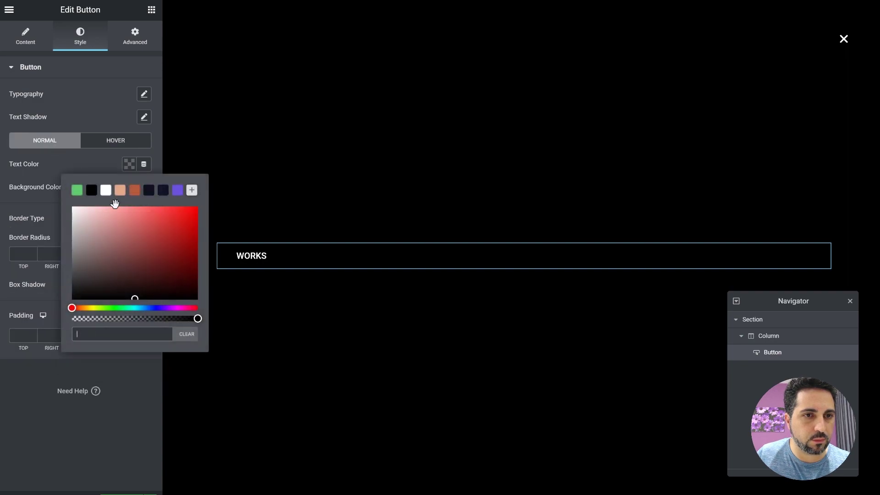
{"action": "left_click", "coordinate": [105, 191]}
{"action": "left_click", "coordinate": [110, 142]}
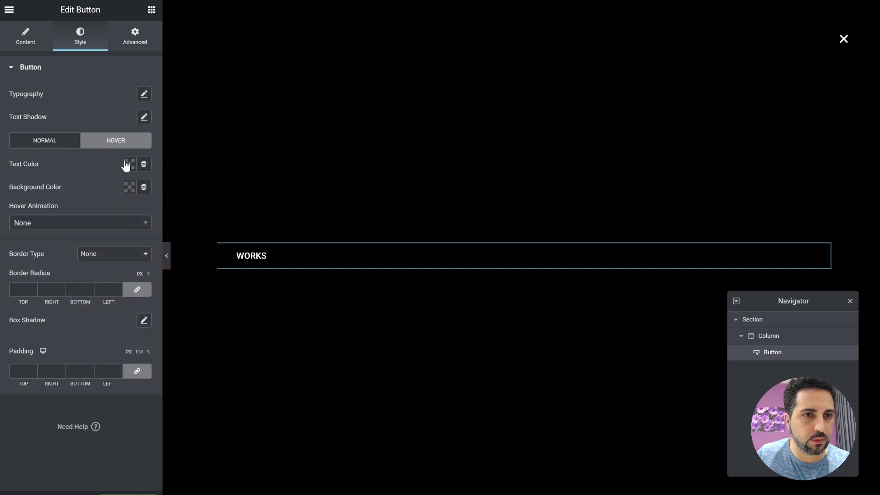
{"action": "left_click", "coordinate": [128, 164]}
{"action": "left_click", "coordinate": [105, 190]}
{"action": "left_click", "coordinate": [98, 156]}
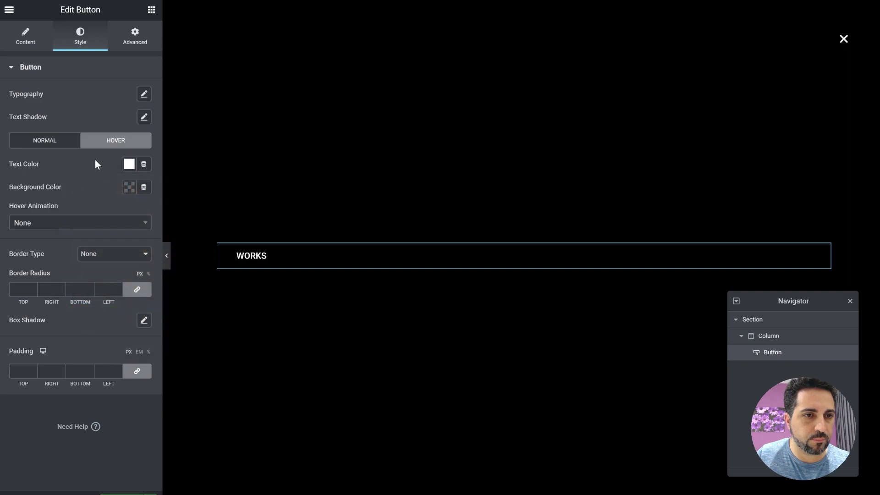
Step: Style the WORKS text as Poppins, size 11 em, weight 800
{"action": "left_click", "coordinate": [144, 94]}
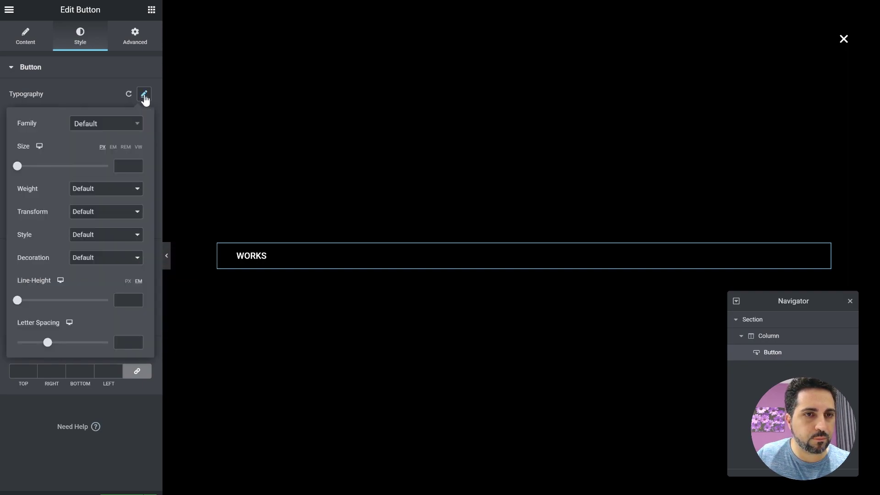
{"action": "left_click", "coordinate": [117, 124]}
{"action": "type", "text": "popp"}
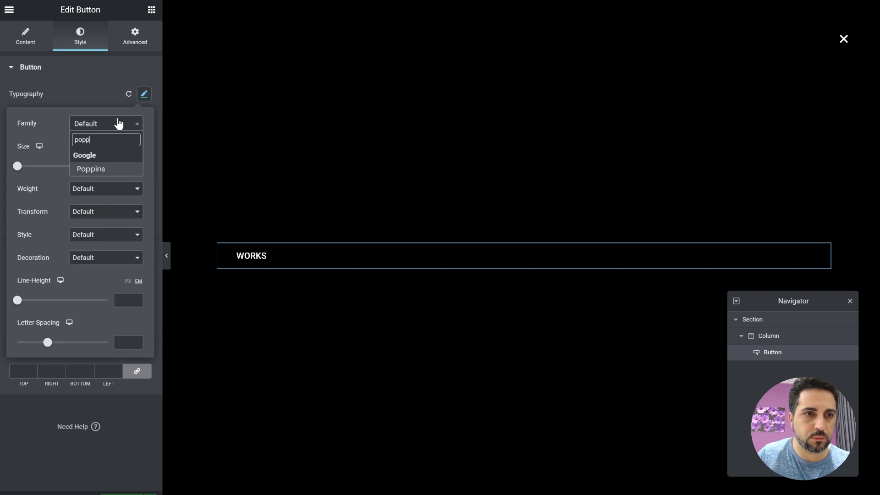
{"action": "left_click", "coordinate": [111, 170]}
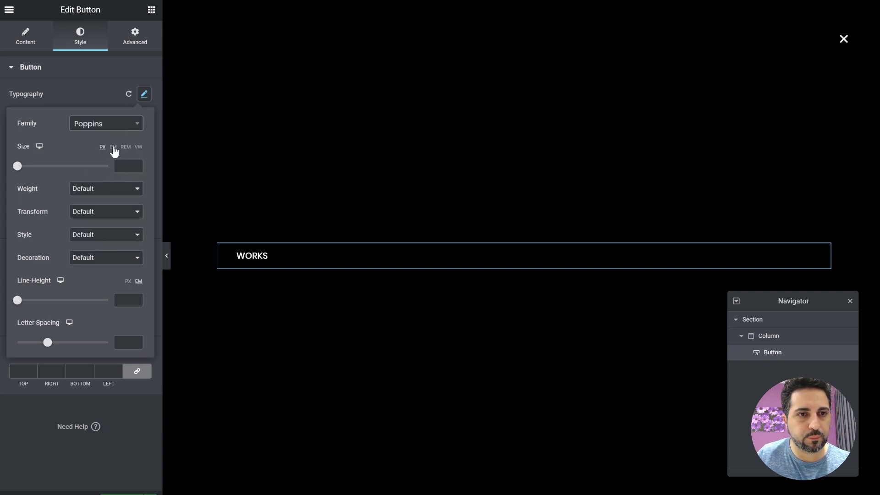
{"action": "left_click", "coordinate": [113, 146]}
{"action": "left_click", "coordinate": [127, 165]}
{"action": "type", "text": "11"}
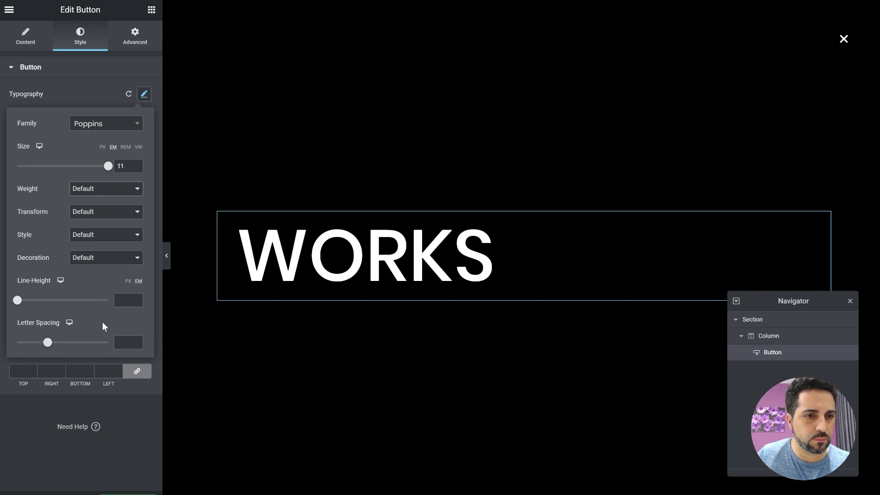
{"action": "left_click", "coordinate": [96, 311]}
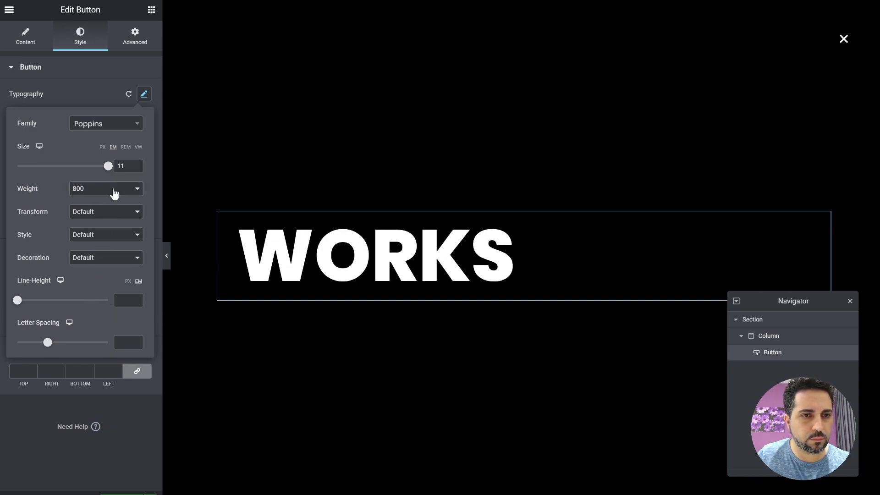
{"action": "left_click", "coordinate": [144, 95]}
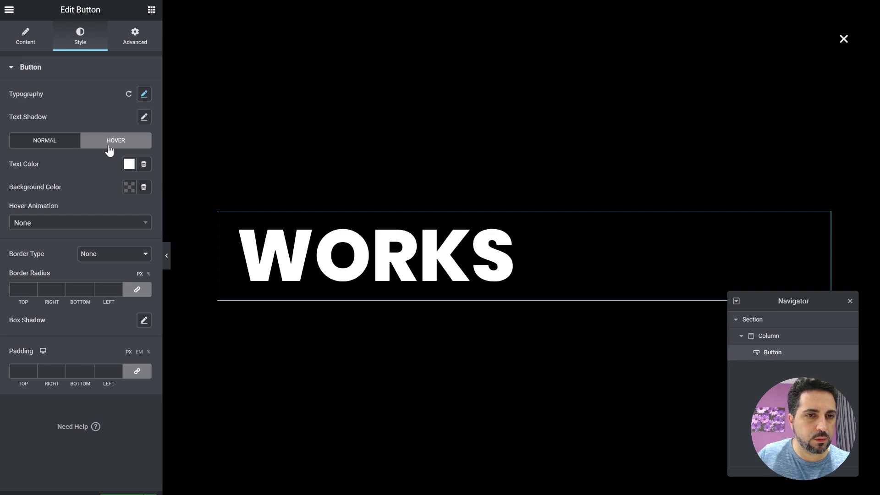
Step: Set the WORKS button's padding to 0 on all sides
{"action": "left_click", "coordinate": [137, 372]}
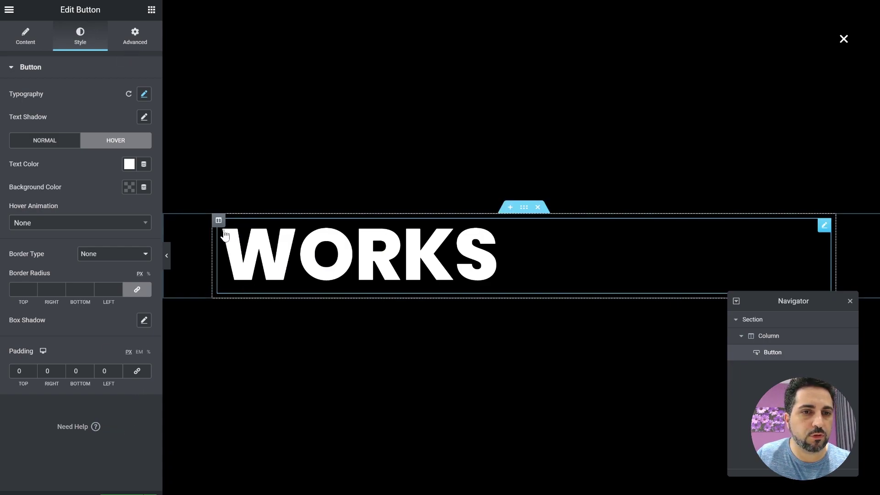
{"action": "left_click", "coordinate": [138, 44]}
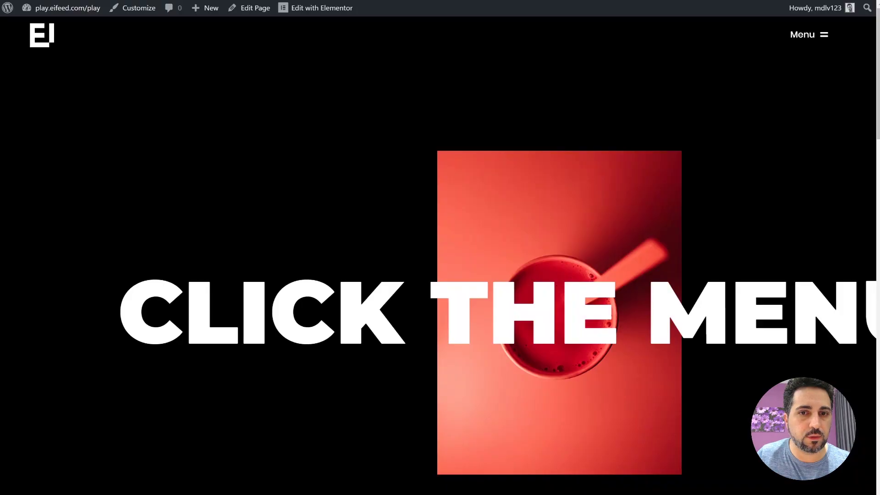
{"action": "scroll", "coordinate": [371, 327], "scroll_direction": "down", "scroll_amount": 4}
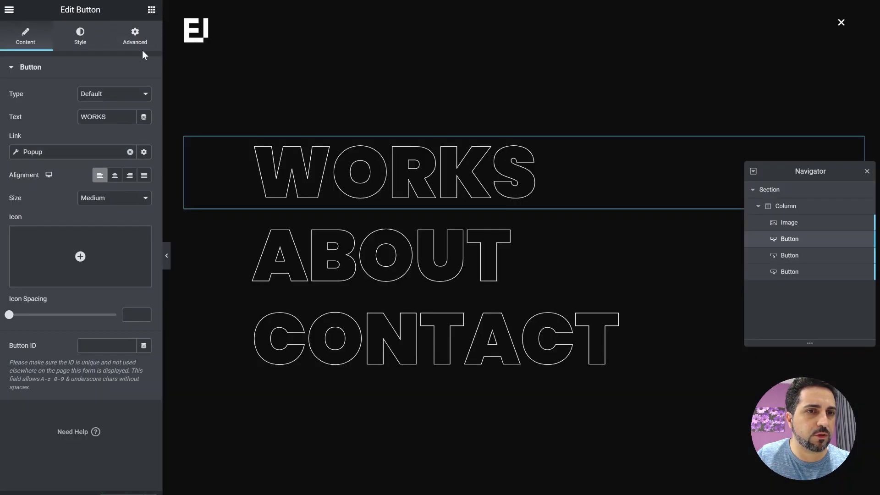
Step: Add the CSS class stroke to the WORKS button's Advanced settings
{"action": "left_click", "coordinate": [141, 48]}
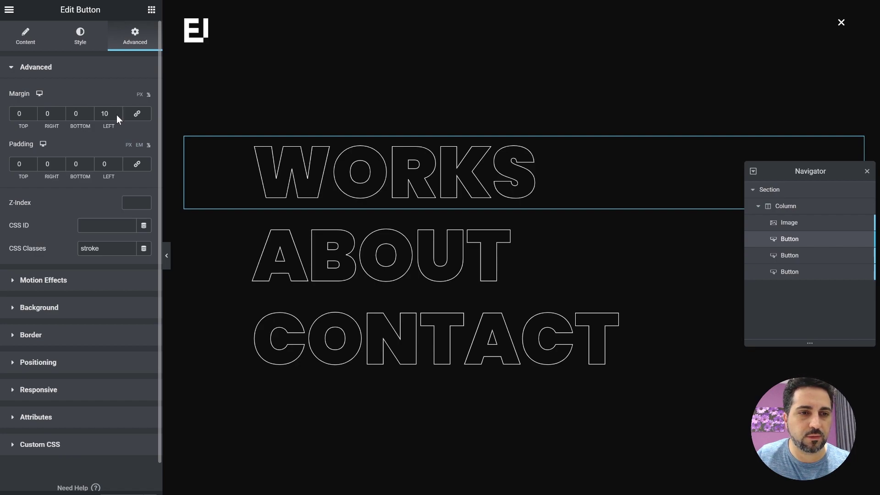
{"action": "left_click_drag", "start_coordinate": [101, 248], "coordinate": [74, 253]}
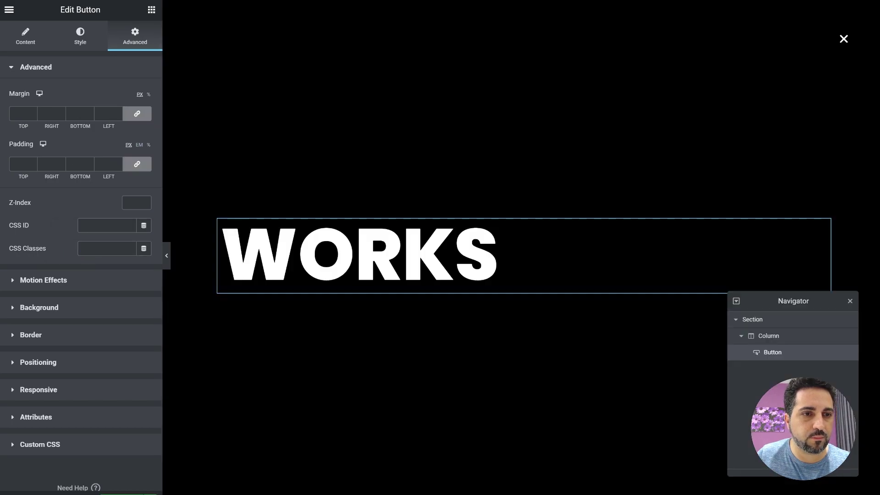
{"action": "left_click", "coordinate": [97, 253]}
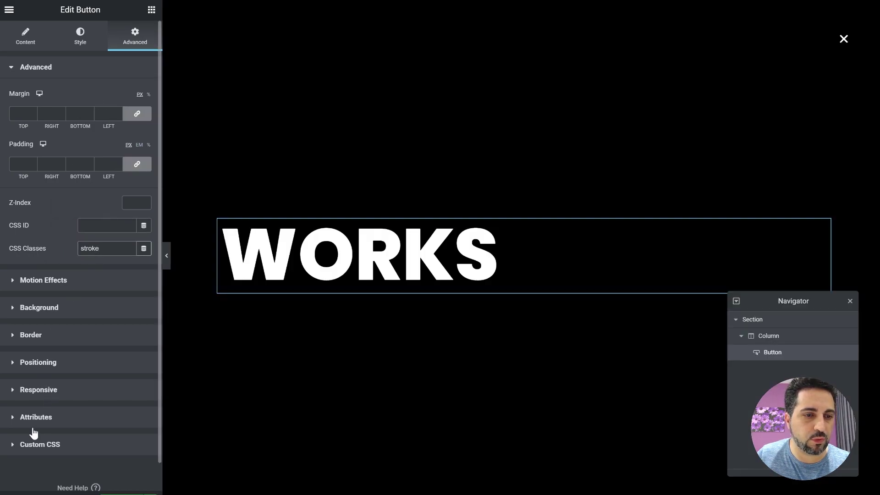
Step: Add custom CSS .stroke { -webkit-text-stroke: 1px #fff; } to the WORKS button
{"action": "left_click", "coordinate": [16, 445]}
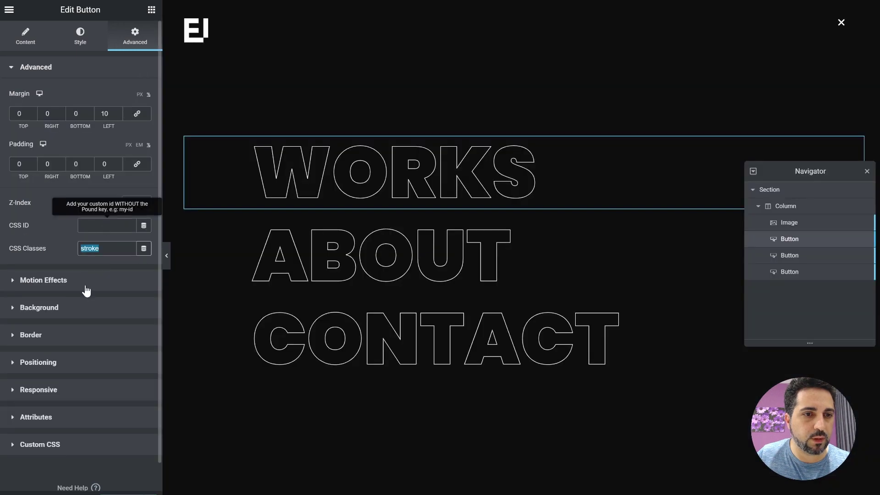
{"action": "left_click", "coordinate": [67, 445]}
{"action": "left_click", "coordinate": [82, 344]}
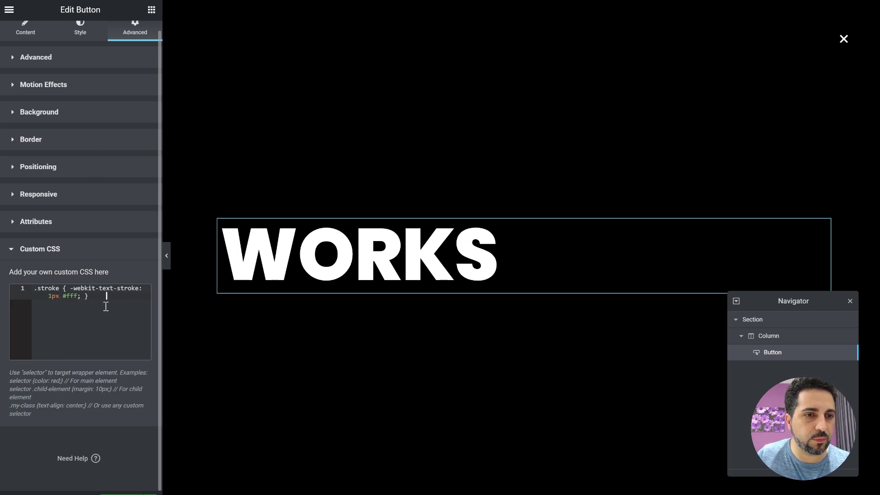
{"action": "left_click_drag", "start_coordinate": [106, 299], "coordinate": [33, 289]}
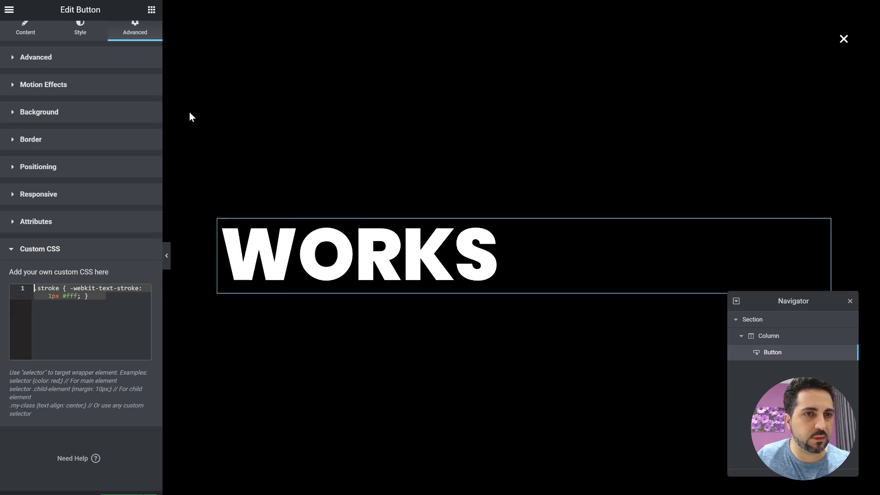
{"action": "left_click", "coordinate": [47, 54]}
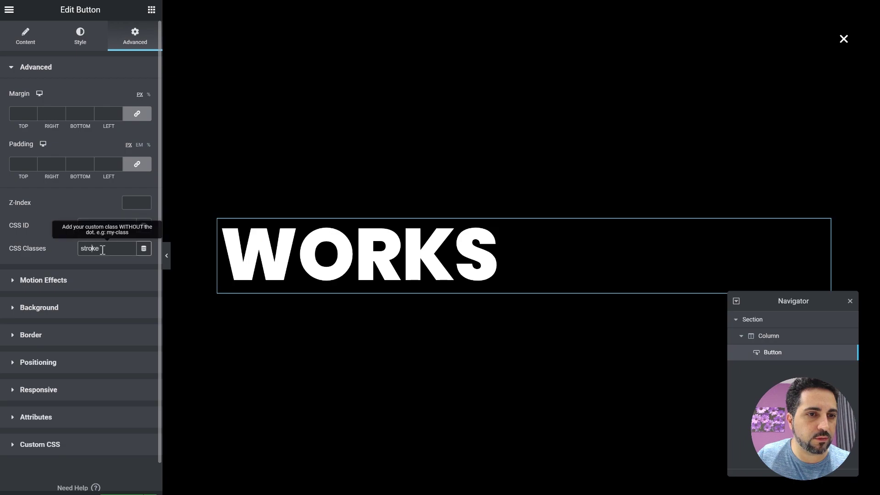
{"action": "left_click_drag", "start_coordinate": [100, 247], "coordinate": [71, 251]}
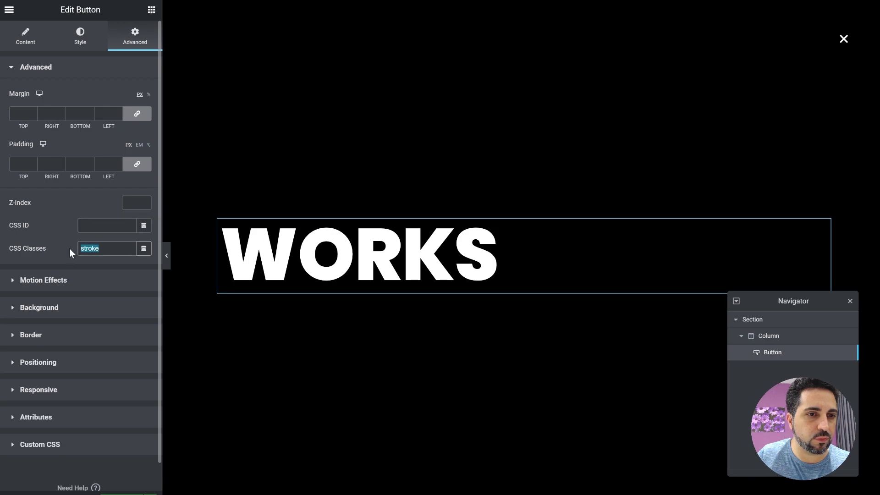
{"action": "left_click", "coordinate": [51, 453]}
Step: Duplicate the WORKS button twice so three WORKS buttons are stacked
{"action": "left_click", "coordinate": [113, 312]}
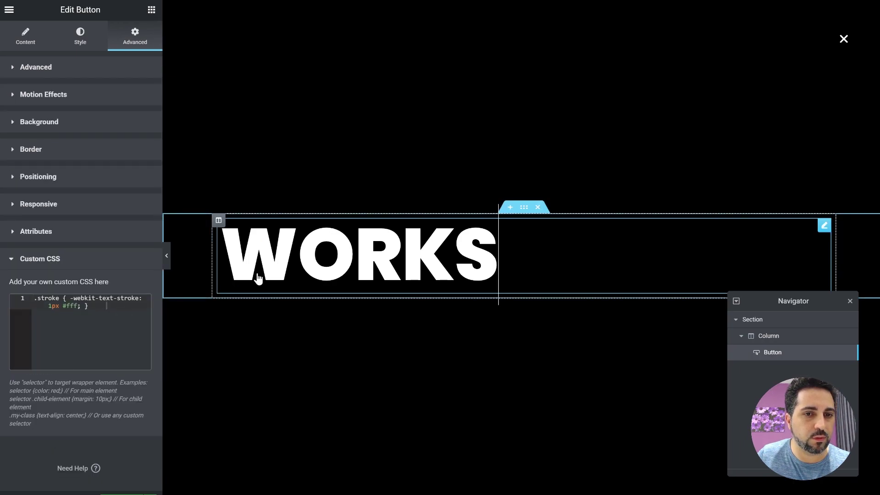
{"action": "right_click", "coordinate": [265, 255]}
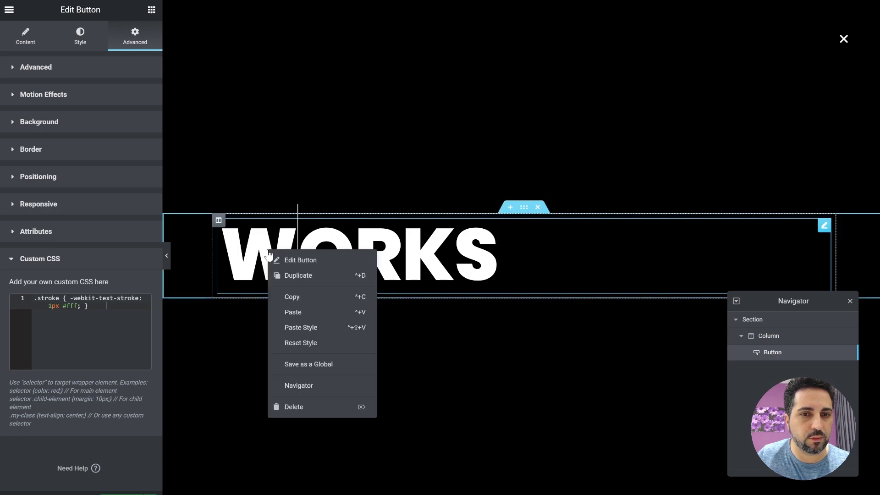
{"action": "left_click", "coordinate": [281, 275]}
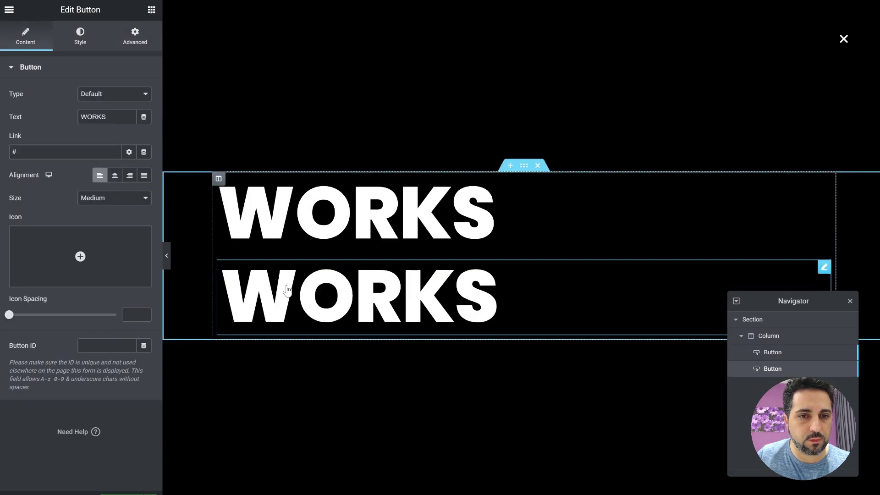
{"action": "right_click", "coordinate": [287, 285]}
{"action": "left_click", "coordinate": [301, 311]}
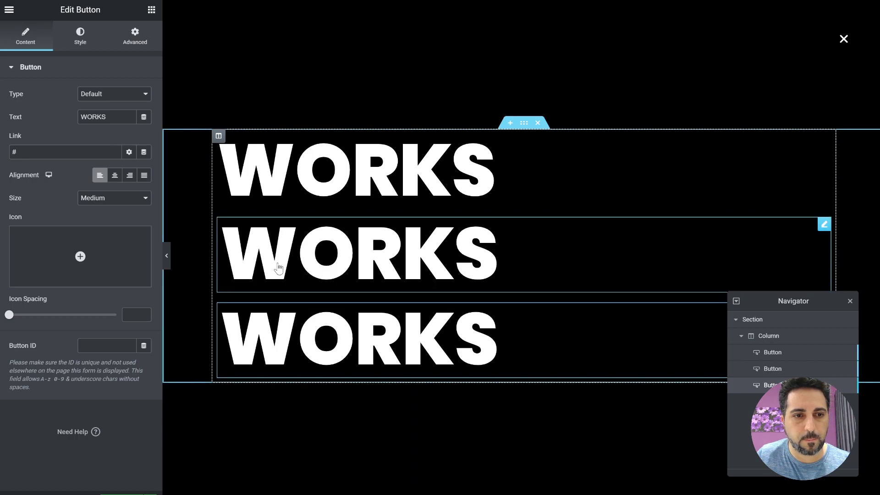
Step: Remove the copied stroke code from the duplicate buttons' Custom CSS
{"action": "left_click", "coordinate": [135, 39]}
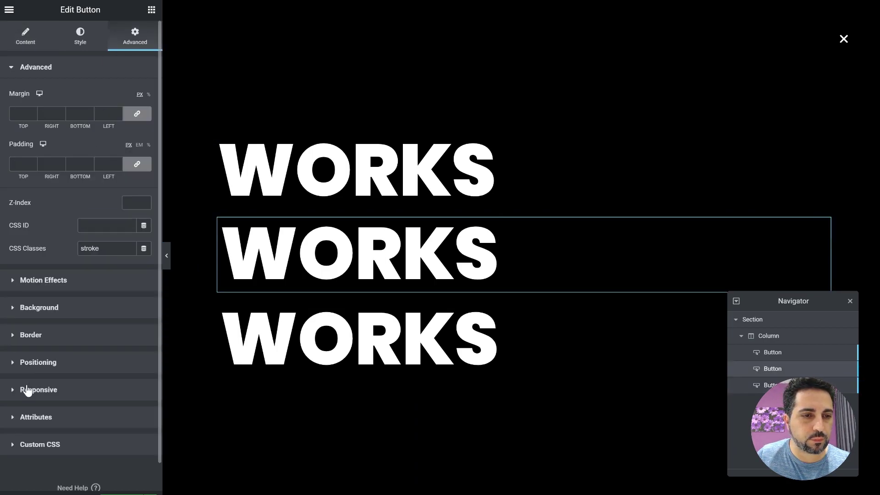
{"action": "left_click", "coordinate": [40, 444]}
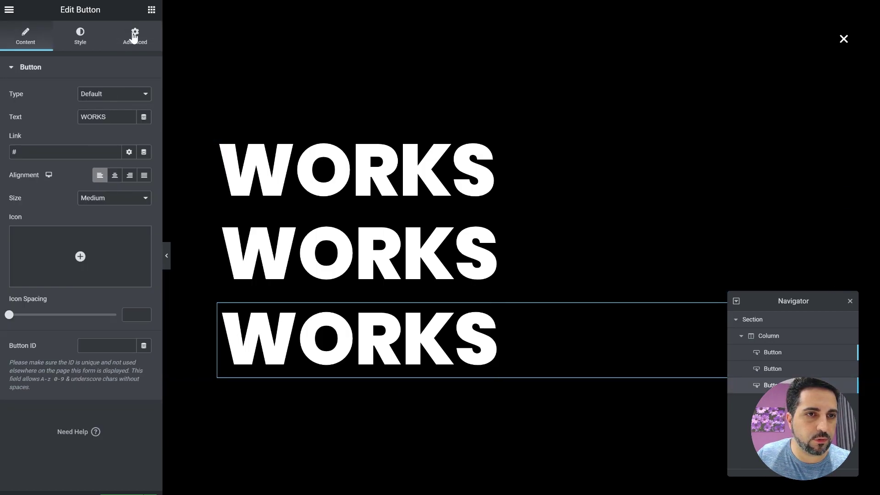
{"action": "left_click", "coordinate": [134, 35]}
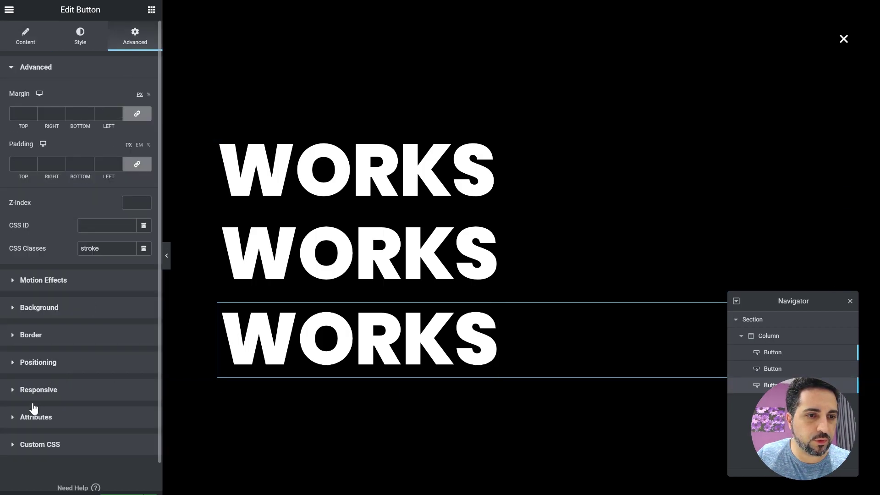
{"action": "left_click", "coordinate": [41, 443]}
{"action": "left_click", "coordinate": [88, 334]}
{"action": "key", "text": "ctrl+a"}
{"action": "key", "text": "ctrl+x"}
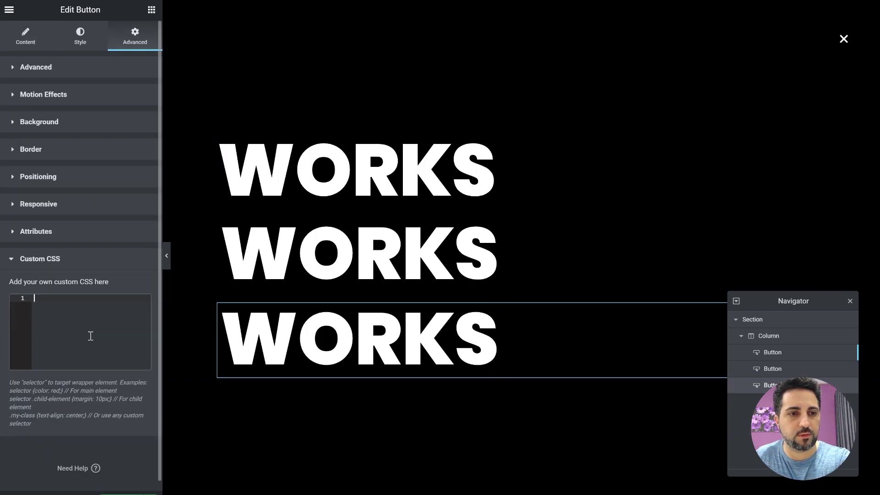
{"action": "left_click", "coordinate": [295, 180]}
{"action": "key", "text": "ctrl+v"}
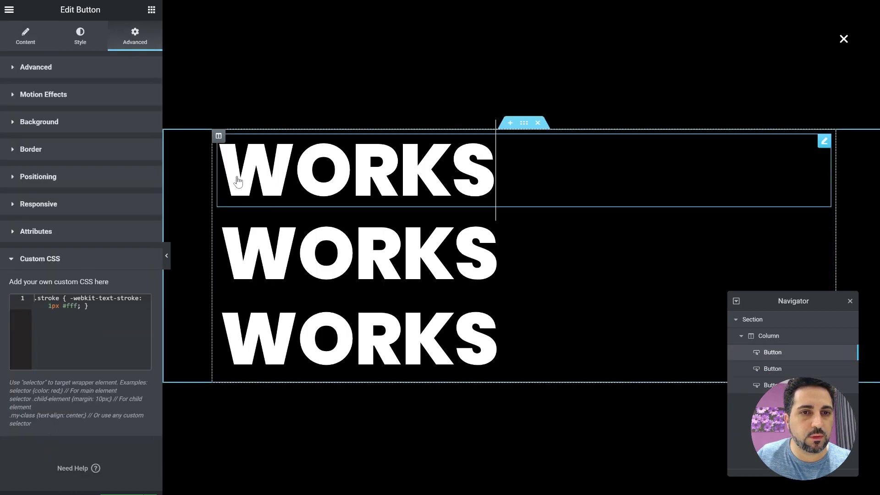
Step: Set the first WORKS button's text colour to fully transparent white (#FFFFFF00)
{"action": "left_click", "coordinate": [76, 40]}
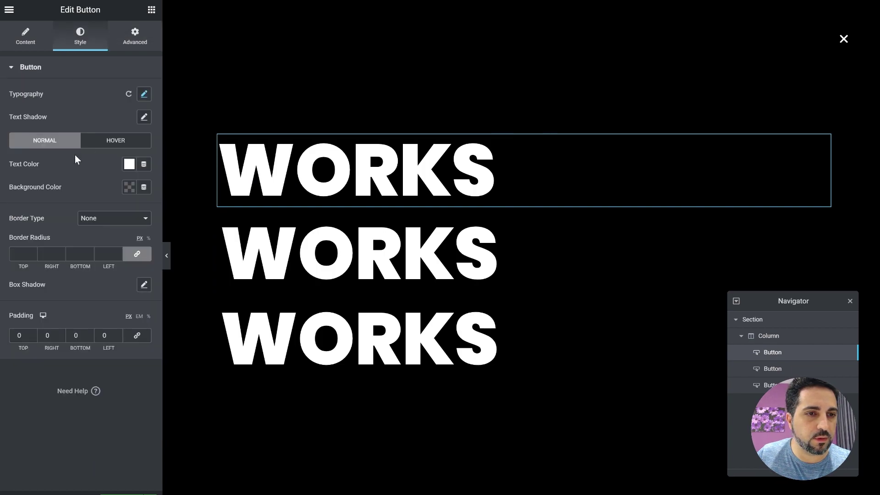
{"action": "left_click", "coordinate": [128, 165]}
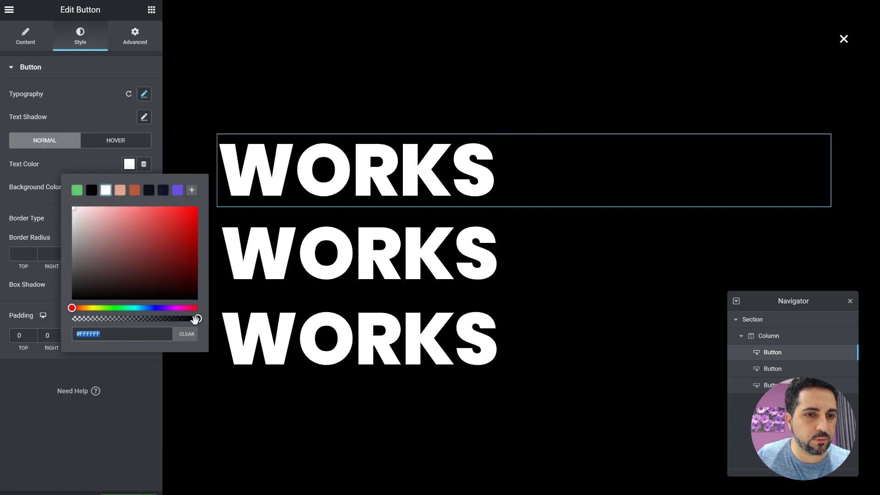
{"action": "left_click_drag", "start_coordinate": [194, 320], "coordinate": [50, 309]}
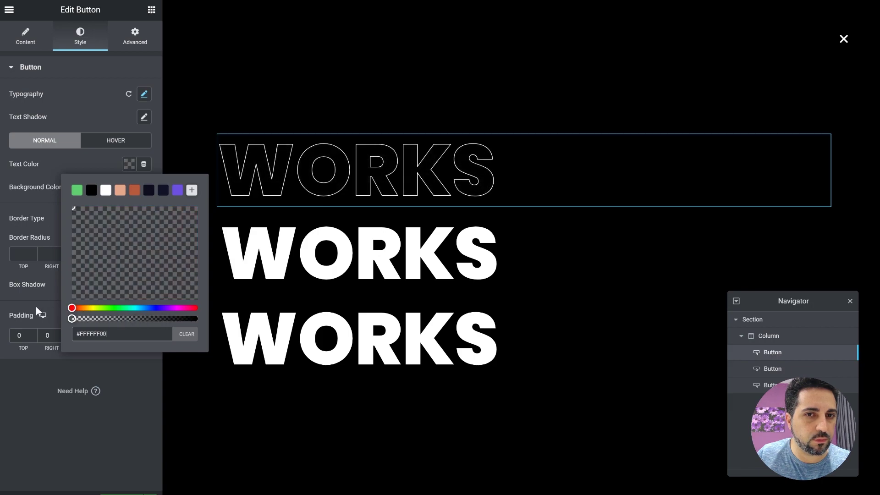
{"action": "left_click", "coordinate": [46, 408]}
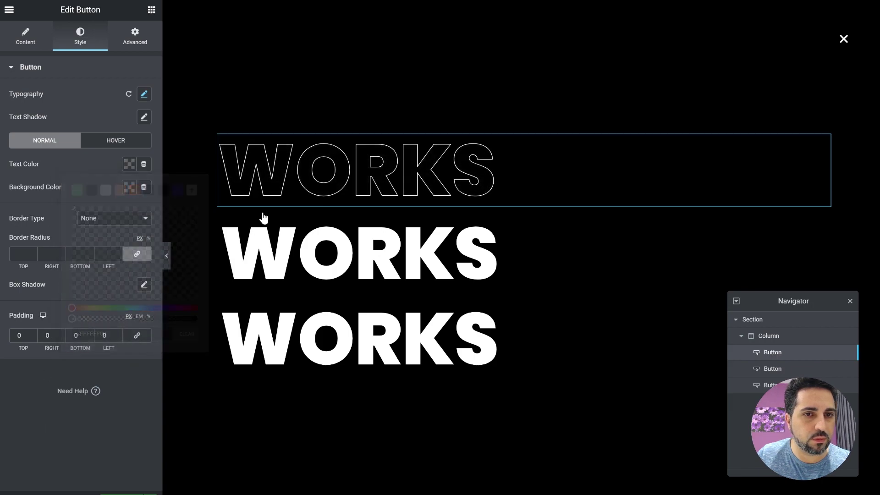
Step: Copy the first WORKS button's style and paste it onto the second and third buttons
{"action": "right_click", "coordinate": [275, 176]}
{"action": "left_click", "coordinate": [288, 225]}
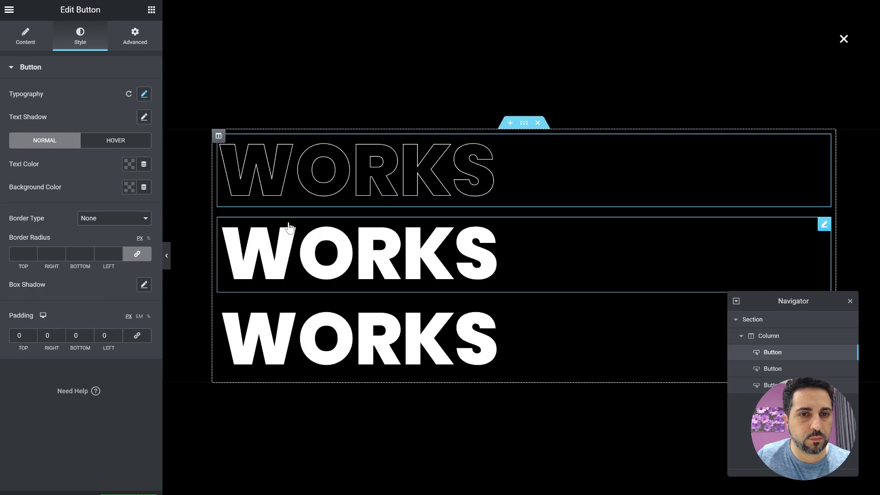
{"action": "right_click", "coordinate": [265, 246]}
{"action": "left_click", "coordinate": [293, 322]}
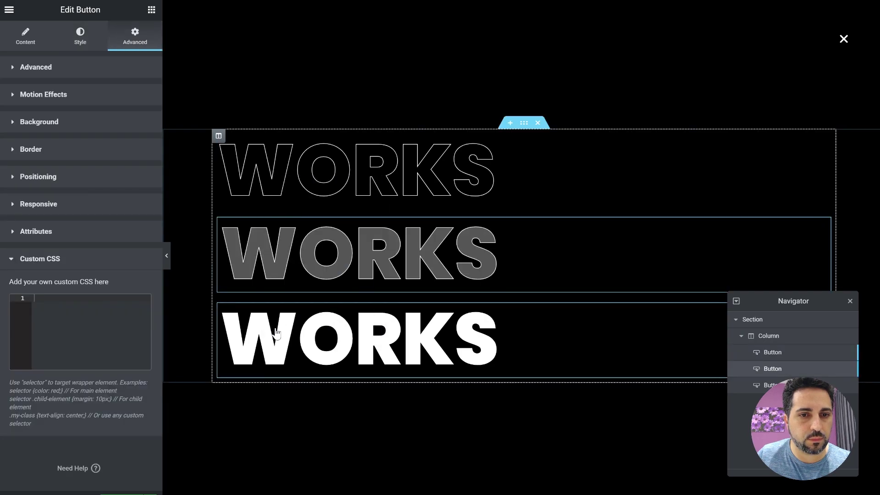
{"action": "right_click", "coordinate": [258, 317]}
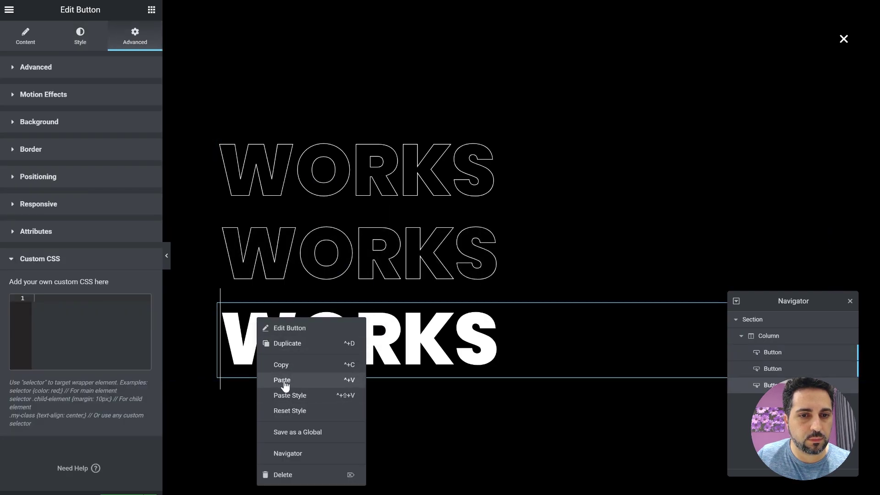
{"action": "left_click", "coordinate": [286, 396]}
{"action": "left_click", "coordinate": [275, 180]}
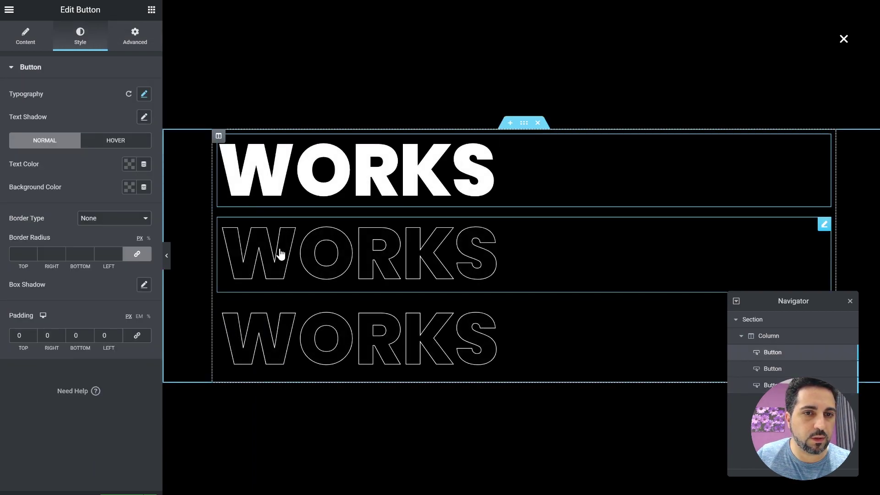
{"action": "left_click", "coordinate": [139, 43]}
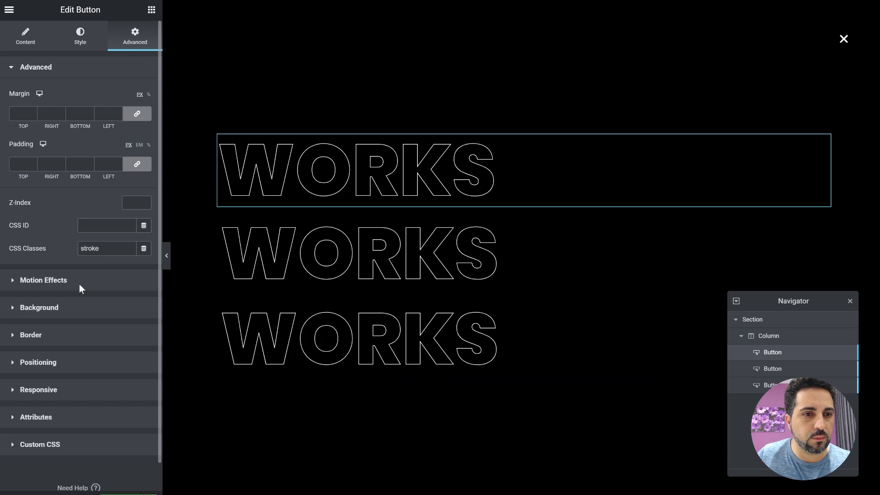
{"action": "left_click", "coordinate": [61, 445]}
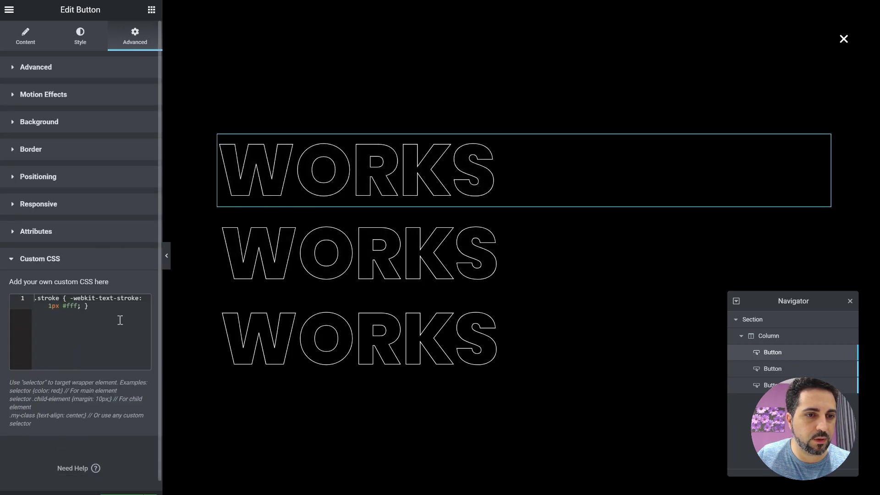
{"action": "left_click_drag", "start_coordinate": [118, 318], "coordinate": [25, 296]}
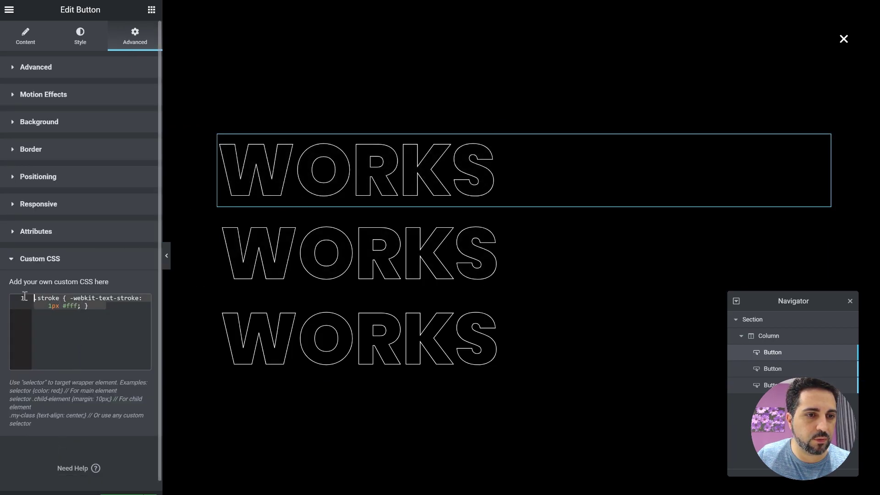
{"action": "left_click", "coordinate": [267, 245]}
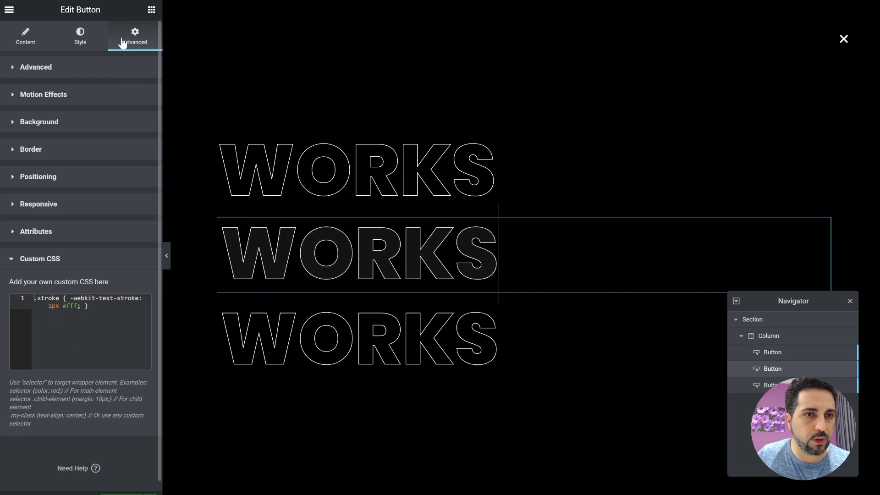
{"action": "left_click", "coordinate": [50, 73]}
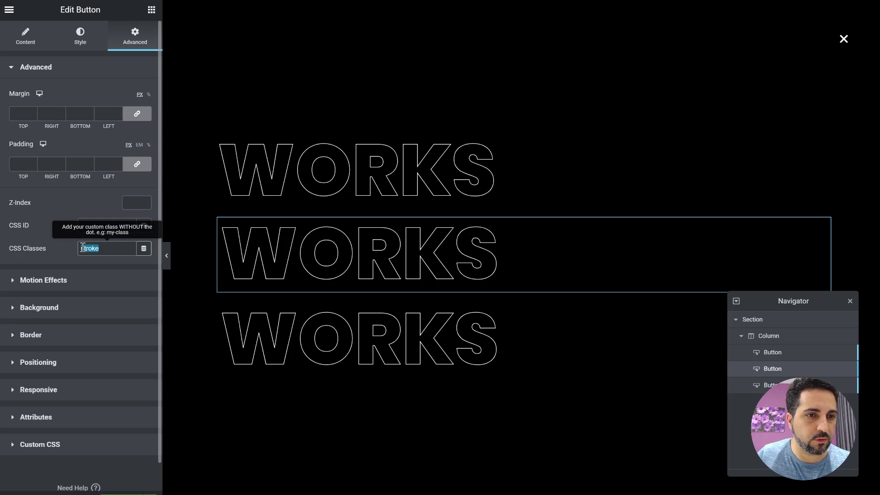
{"action": "left_click", "coordinate": [34, 446]}
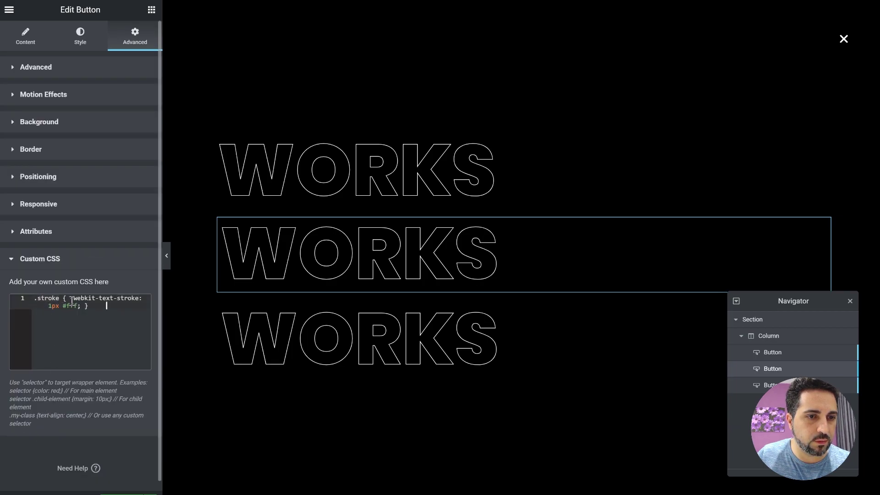
{"action": "left_click", "coordinate": [107, 322]}
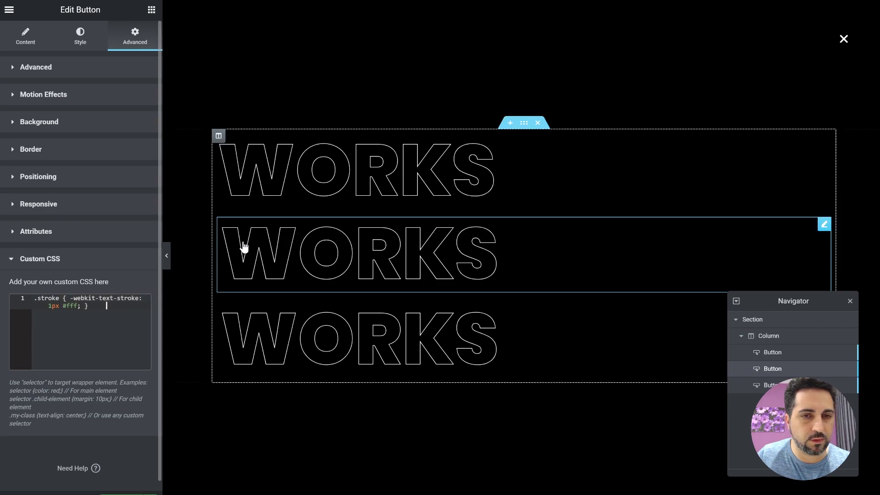
{"action": "left_click", "coordinate": [308, 188]}
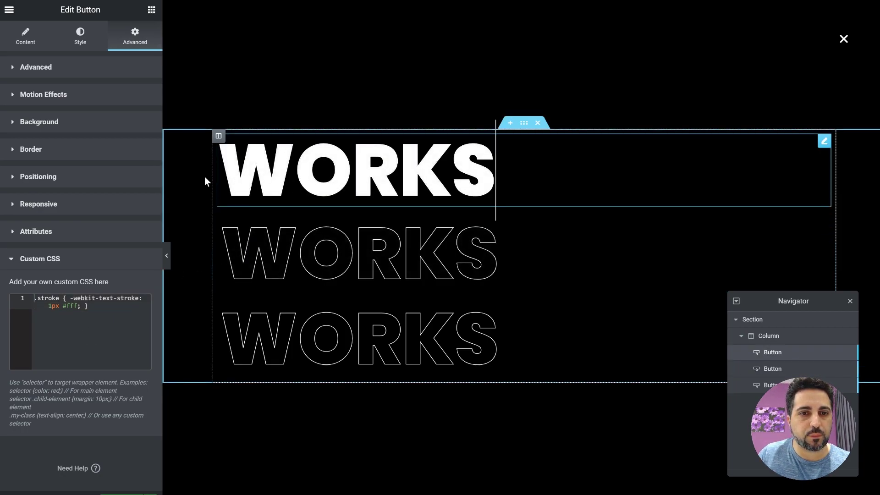
{"action": "left_click", "coordinate": [277, 230]}
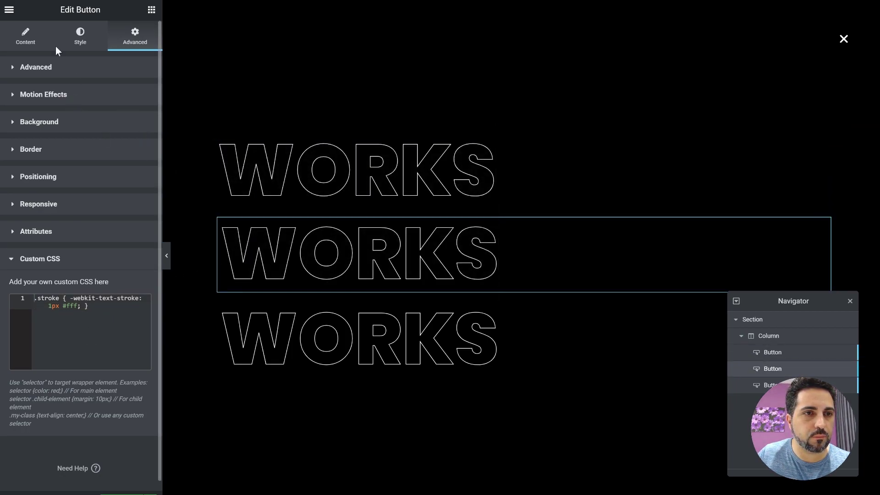
Step: Change the second button's text to ABOUT and the third button's text to CONTACT
{"action": "left_click", "coordinate": [35, 35]}
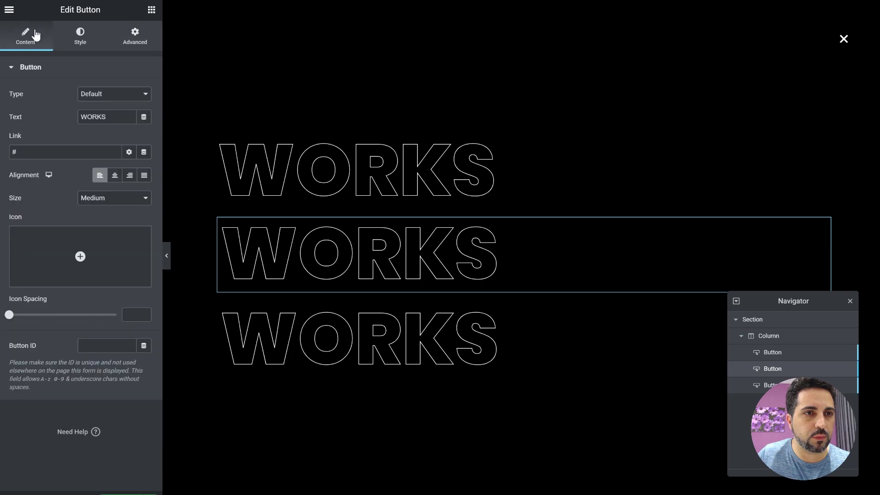
{"action": "double_click", "coordinate": [109, 117]}
{"action": "type", "text": "ABOUT"}
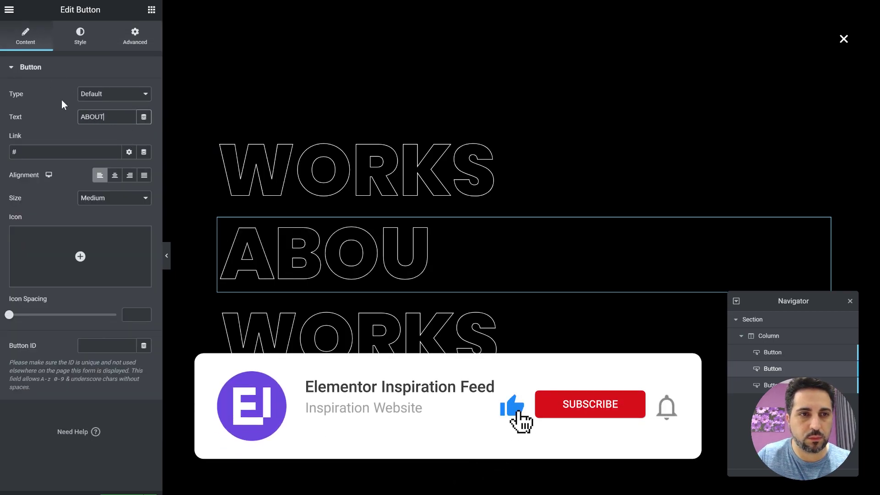
{"action": "left_click", "coordinate": [271, 305]}
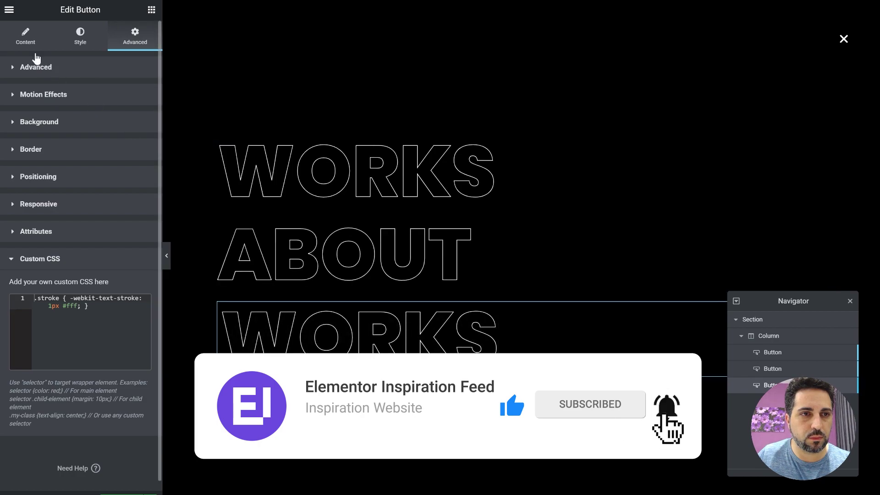
{"action": "left_click", "coordinate": [33, 41]}
{"action": "double_click", "coordinate": [118, 117]}
{"action": "type", "text": "C"}
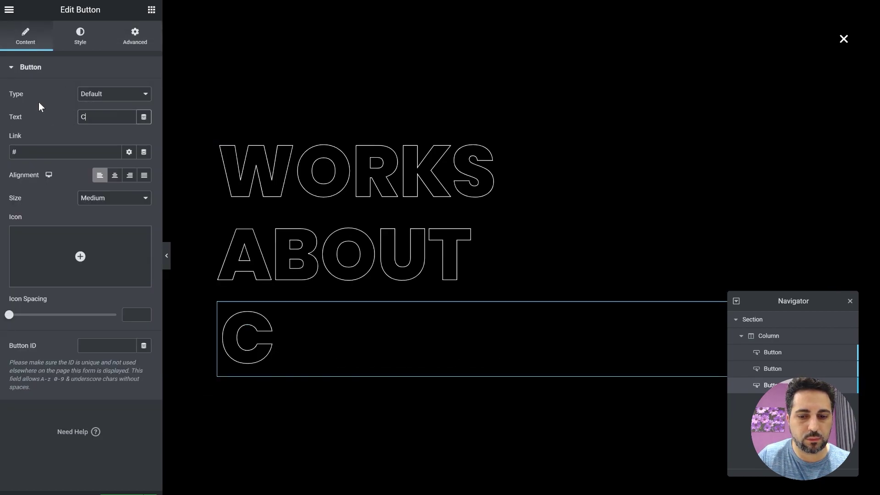
{"action": "type", "text": "ONT"}
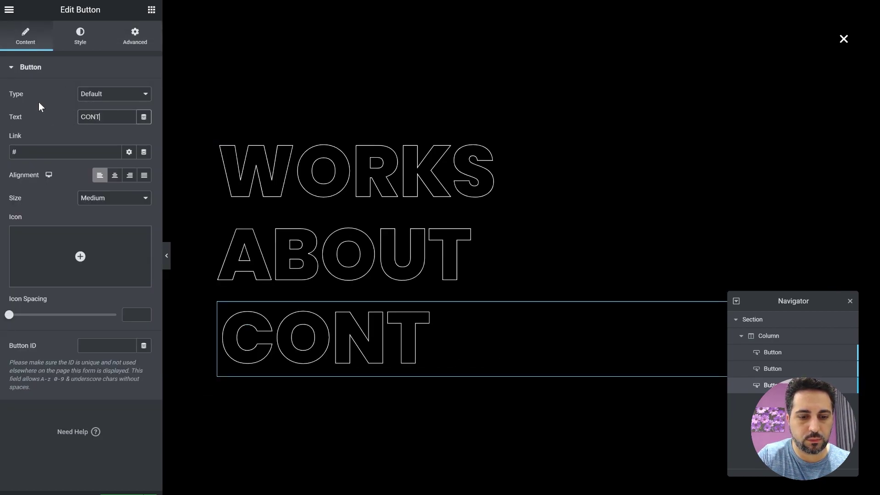
{"action": "type", "text": "ACT"}
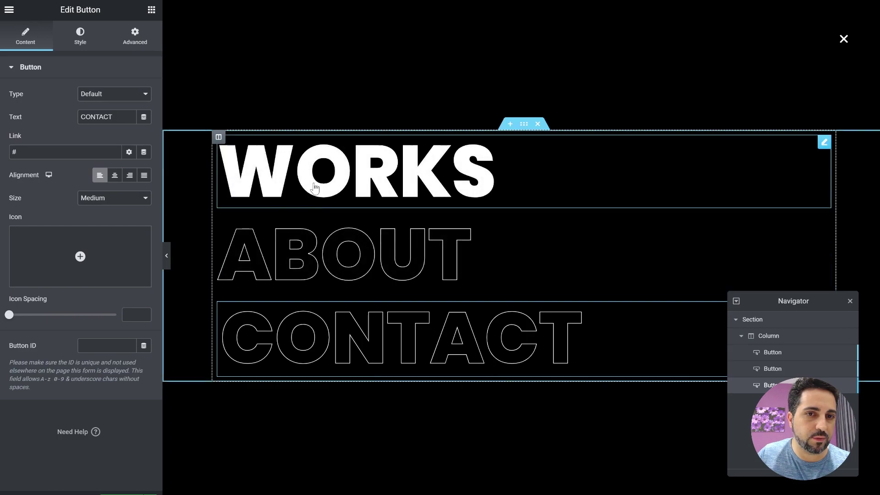
Step: Give WORKS a Fade In Up entrance animation with an 800 ms delay
{"action": "left_click", "coordinate": [38, 95]}
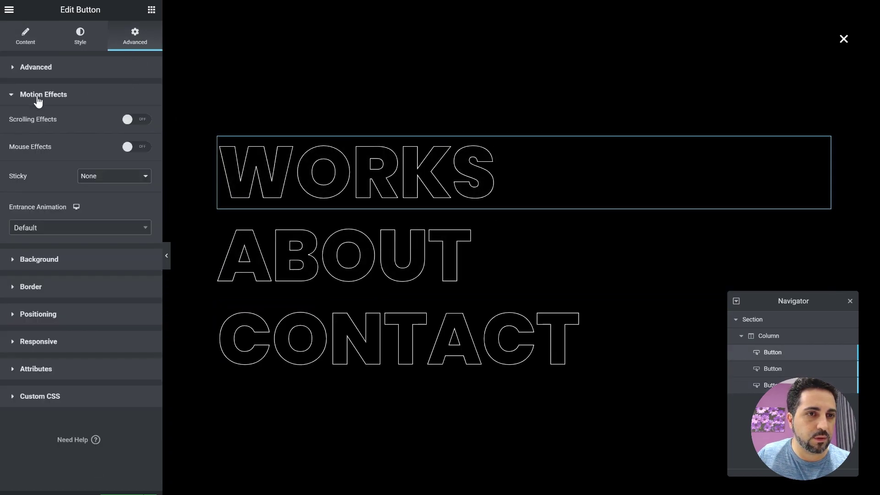
{"action": "left_click", "coordinate": [76, 229]}
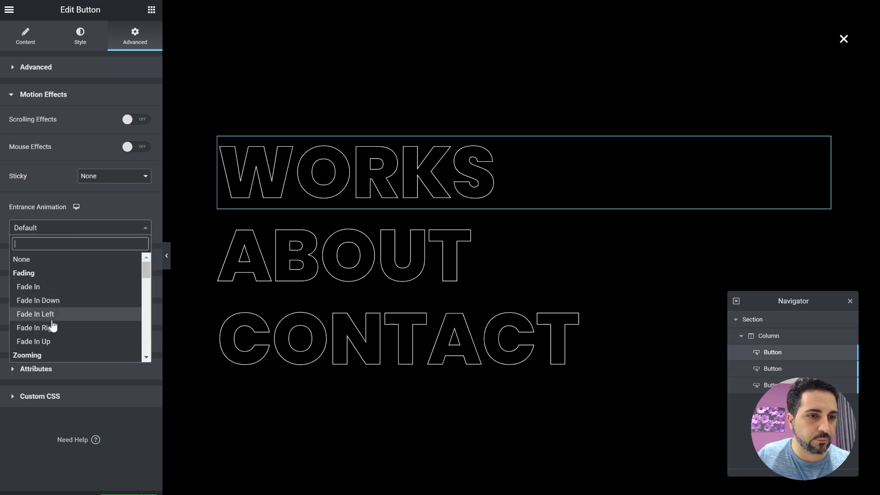
{"action": "left_click", "coordinate": [51, 342]}
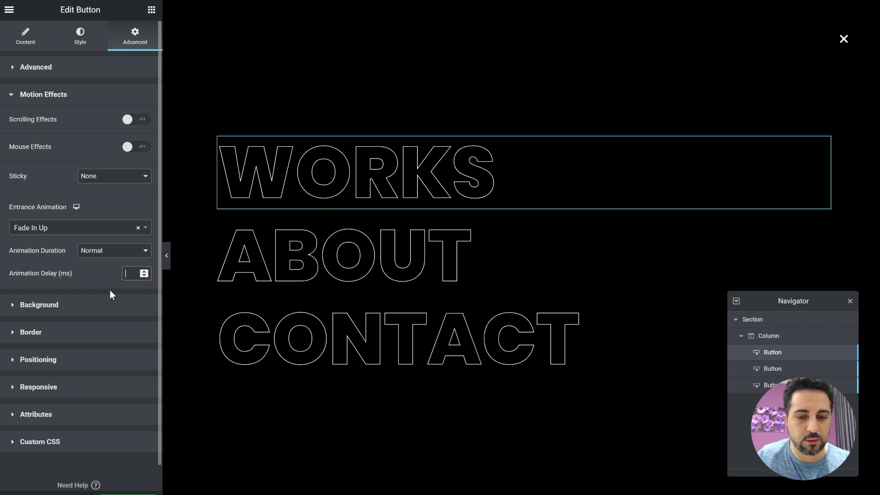
{"action": "type", "text": "800"}
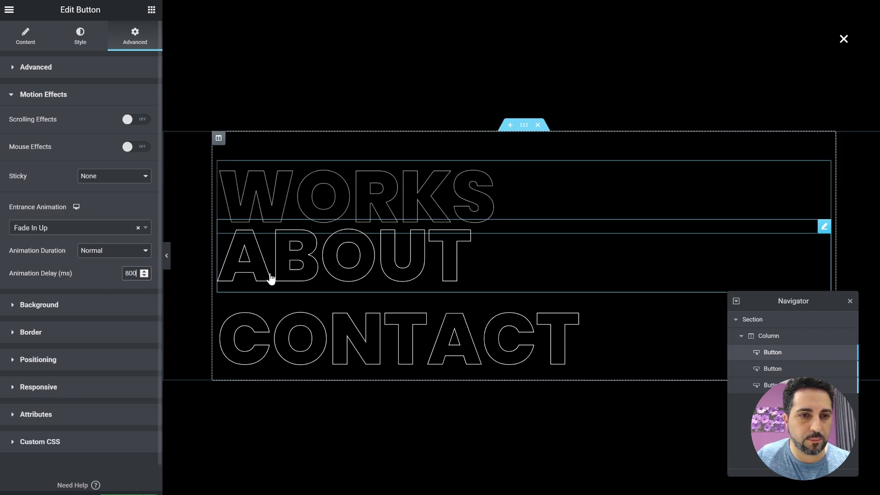
Step: Give ABOUT a Fade In Up entrance animation with a 900 ms delay
{"action": "left_click", "coordinate": [277, 274]}
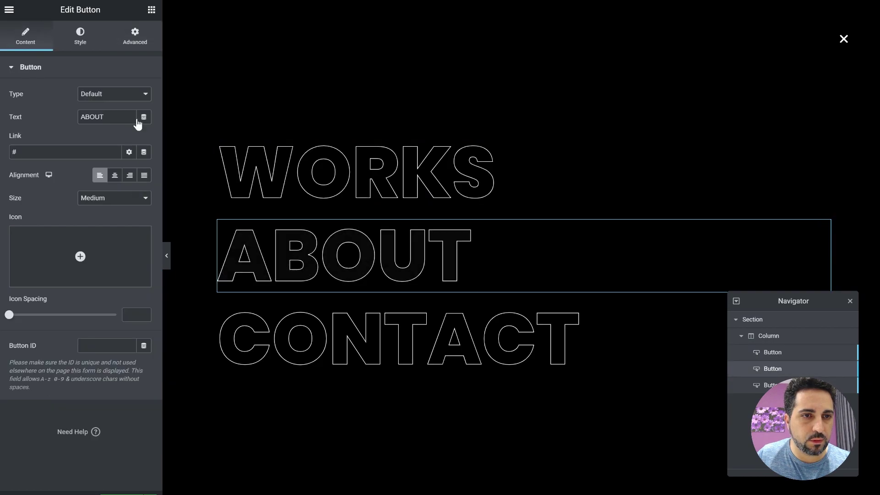
{"action": "left_click", "coordinate": [135, 37]}
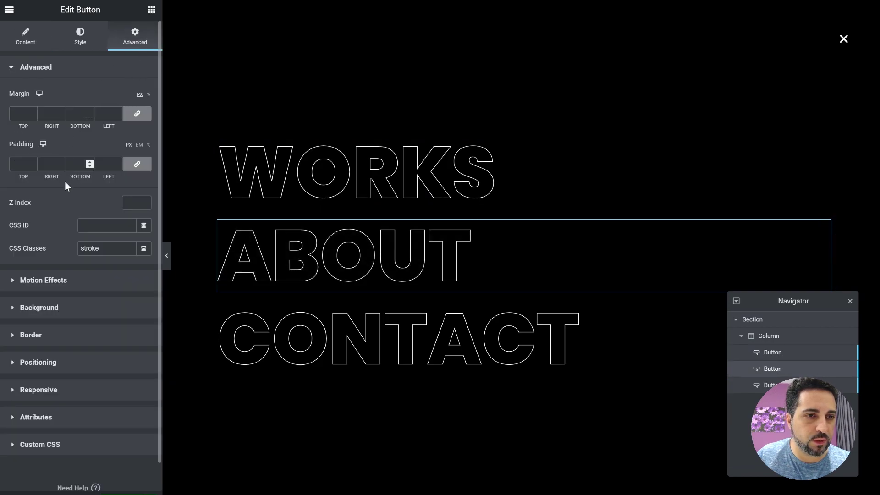
{"action": "left_click", "coordinate": [47, 284]}
{"action": "left_click", "coordinate": [77, 229]}
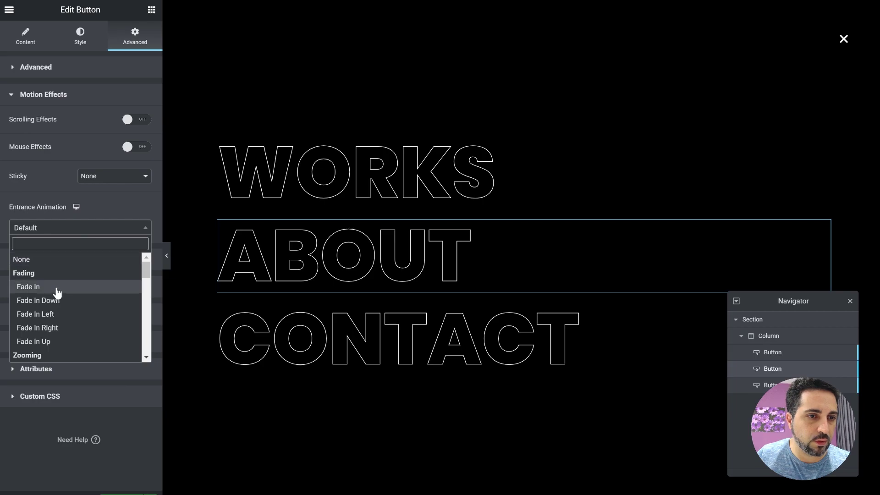
{"action": "left_click", "coordinate": [47, 342]}
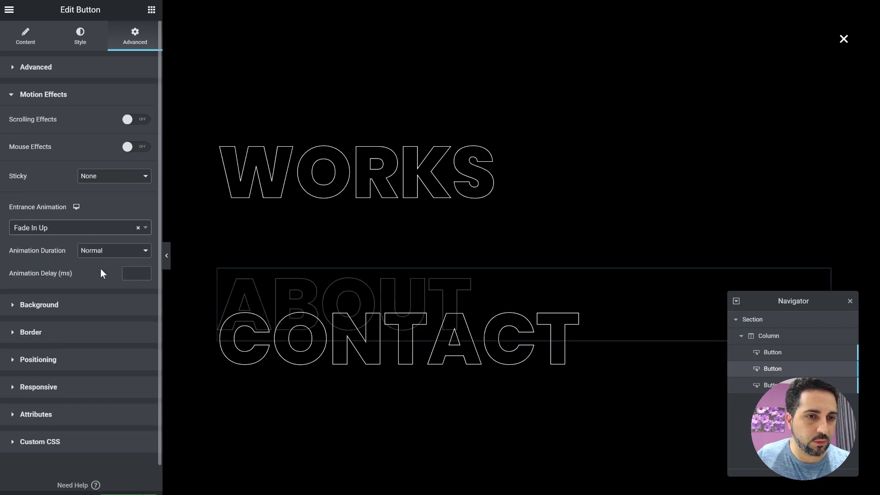
{"action": "left_click", "coordinate": [130, 273]}
{"action": "type", "text": "900"}
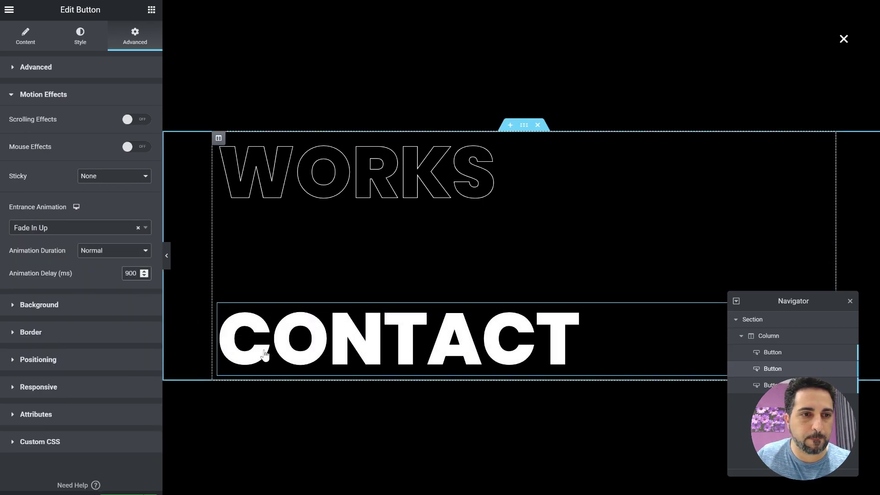
Step: Give CONTACT a Fade In Up entrance animation with a 1000 ms delay
{"action": "left_click", "coordinate": [265, 353]}
{"action": "left_click", "coordinate": [133, 37]}
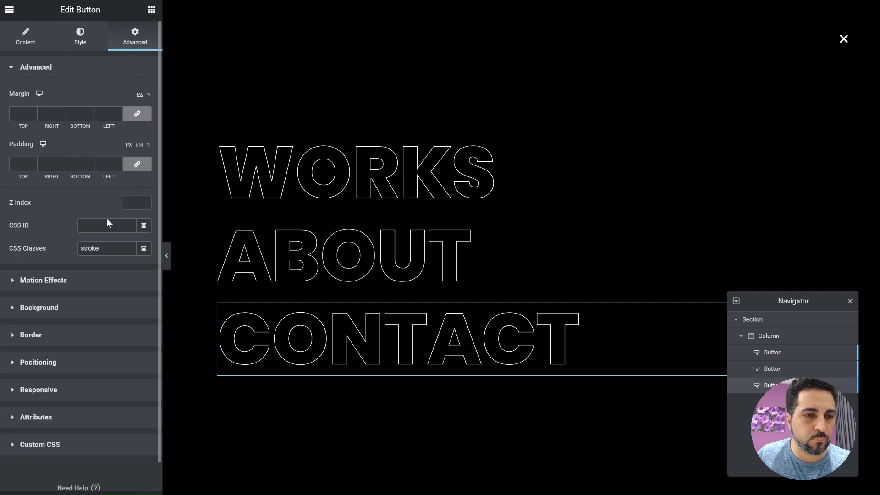
{"action": "left_click", "coordinate": [57, 281]}
{"action": "left_click", "coordinate": [61, 228]}
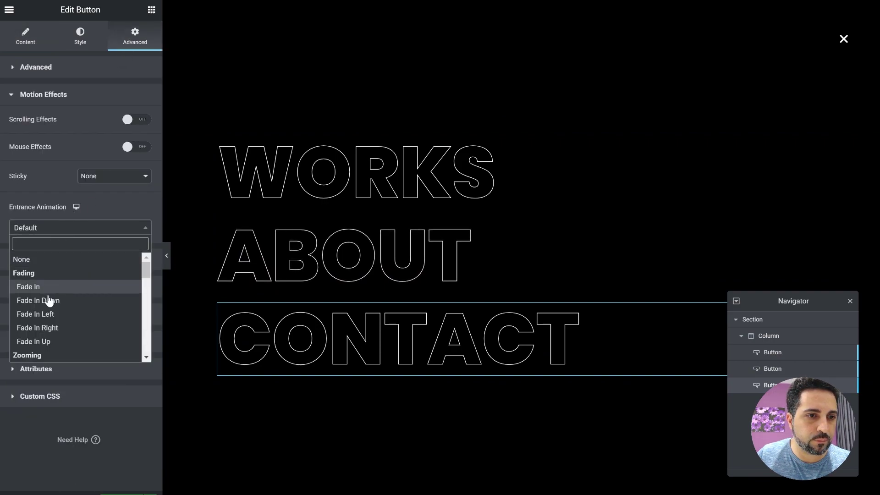
{"action": "left_click", "coordinate": [51, 338]}
{"action": "left_click", "coordinate": [137, 273]}
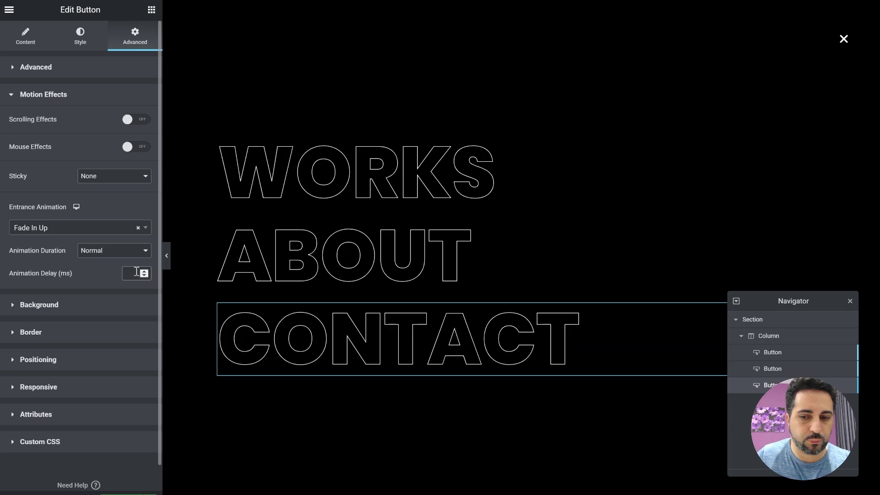
{"action": "type", "text": "1000"}
Step: Save the popup with Publish > Save & Close
{"action": "left_click", "coordinate": [128, 491]}
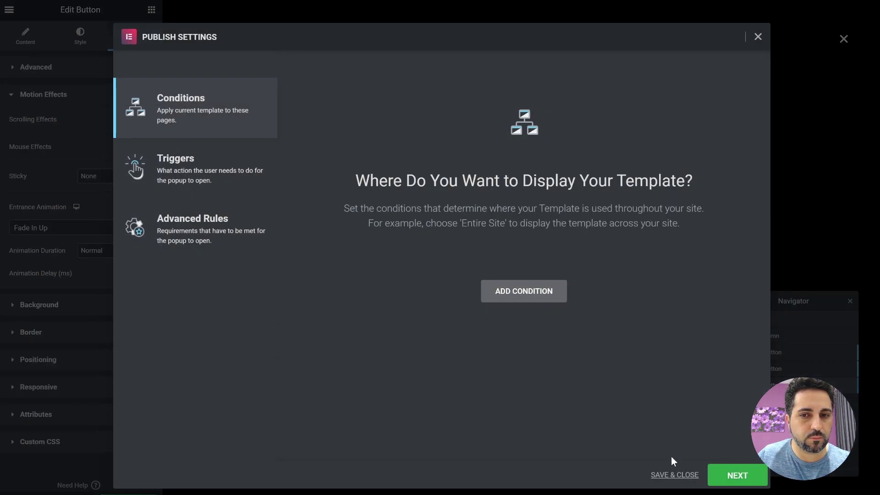
{"action": "left_click", "coordinate": [682, 475]}
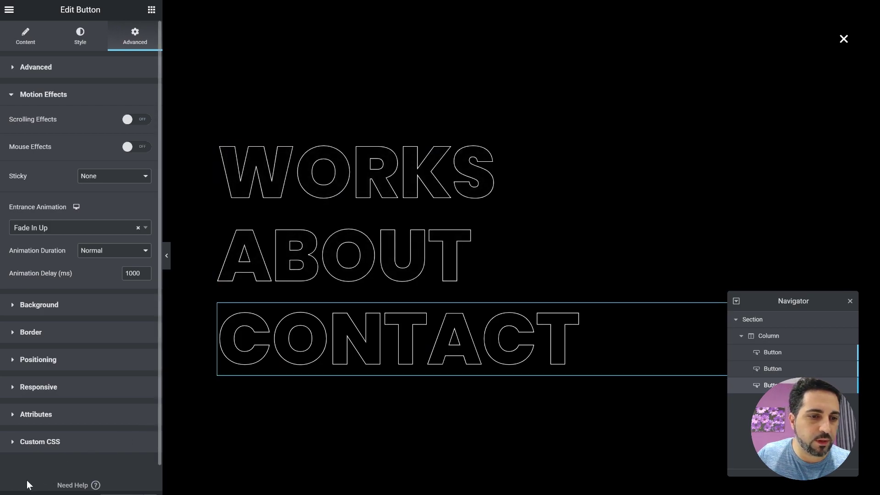
{"action": "left_click", "coordinate": [10, 491]}
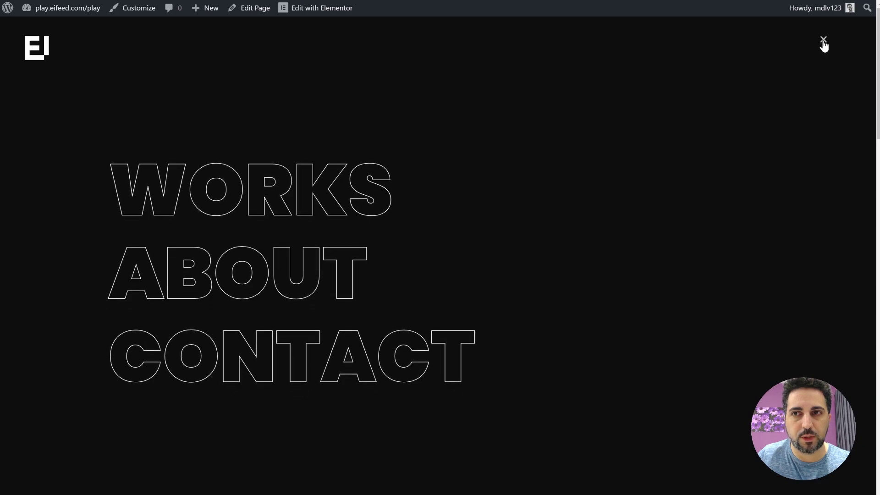
{"action": "left_click", "coordinate": [824, 41]}
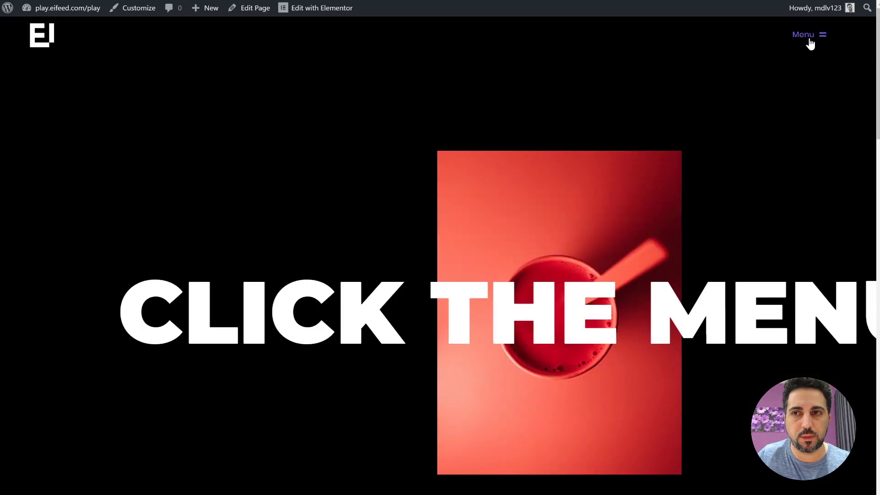
{"action": "left_click", "coordinate": [810, 42]}
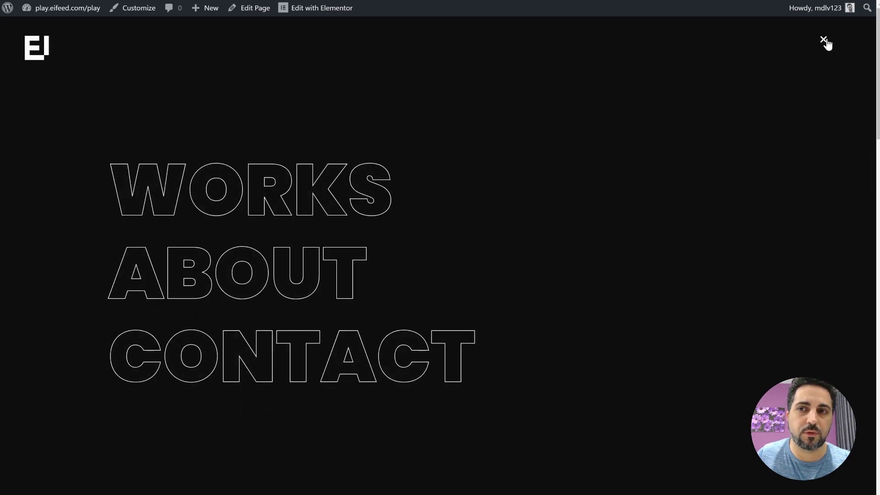
{"action": "left_click", "coordinate": [824, 41]}
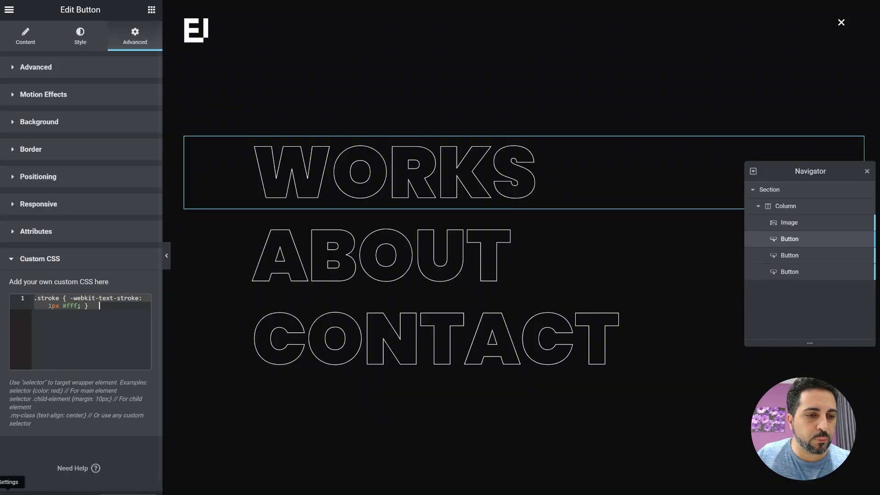
Step: Set the popup's Entrance Animation to Slide In Down
{"action": "left_click", "coordinate": [8, 491]}
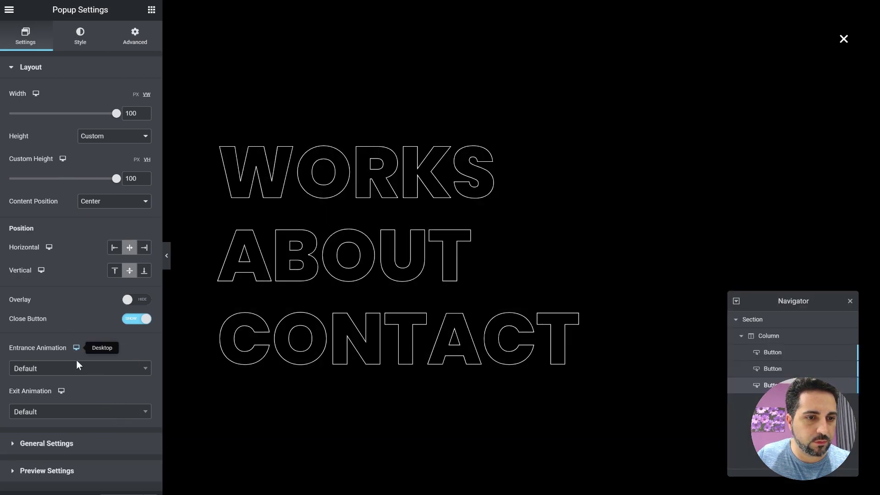
{"action": "left_click", "coordinate": [78, 369]}
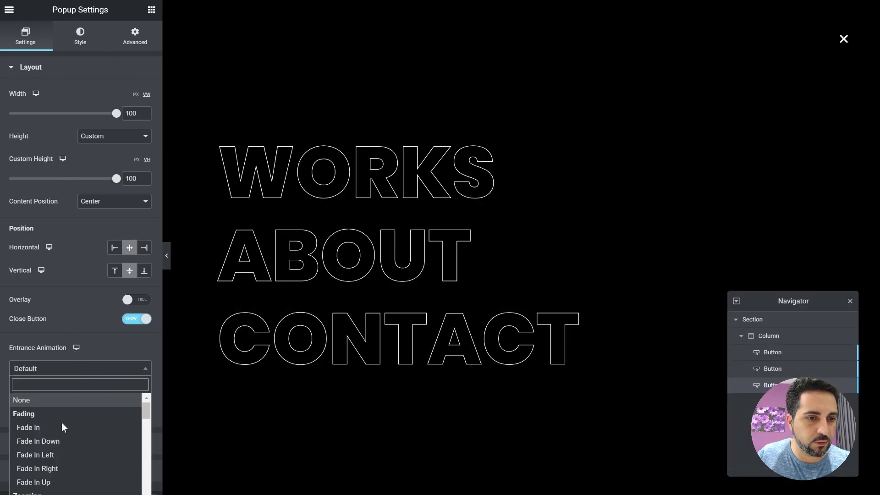
{"action": "scroll", "coordinate": [75, 444], "scroll_direction": "down", "scroll_amount": 5}
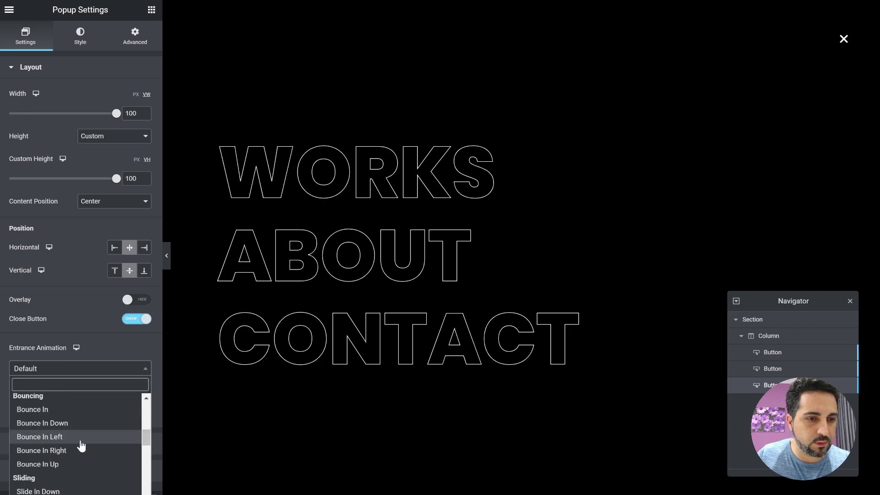
{"action": "scroll", "coordinate": [76, 449], "scroll_direction": "down", "scroll_amount": 2}
{"action": "left_click", "coordinate": [69, 454]}
Step: Set the popup's Exit Animation to Slide Out Up with a 0.6 second duration
{"action": "left_click", "coordinate": [55, 415]}
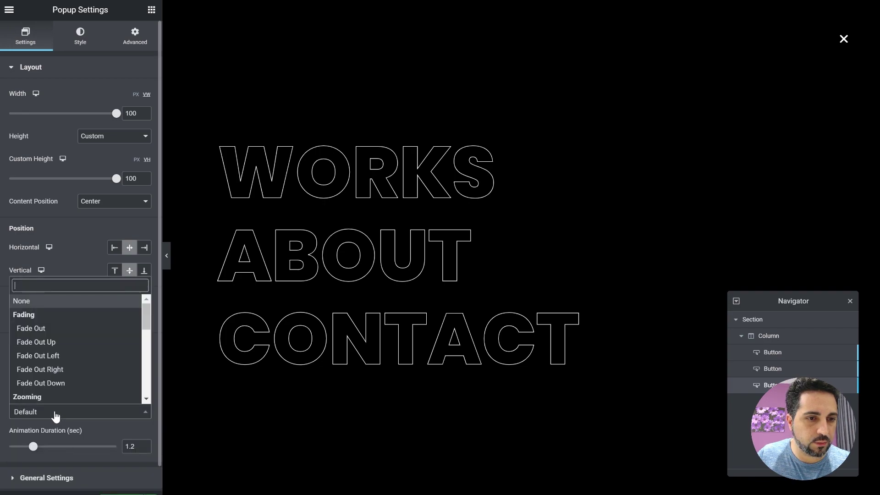
{"action": "scroll", "coordinate": [69, 344], "scroll_direction": "down", "scroll_amount": 4}
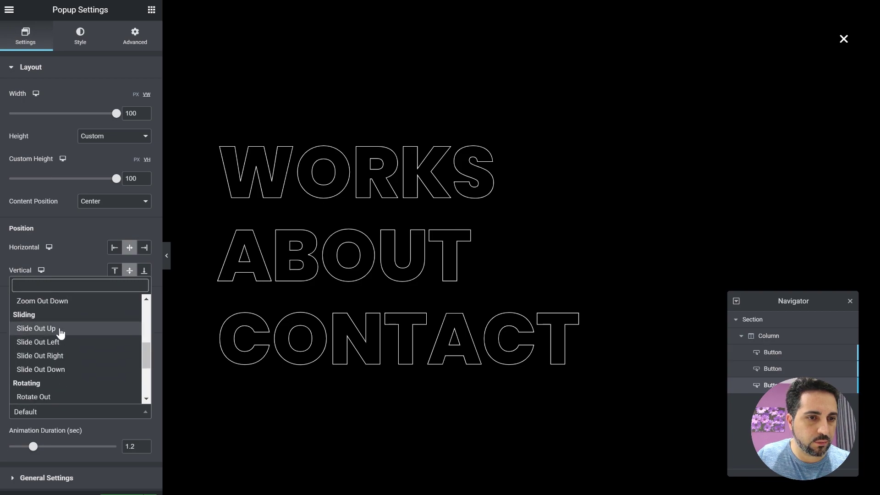
{"action": "left_click", "coordinate": [61, 329]}
{"action": "left_click_drag", "start_coordinate": [119, 445], "coordinate": [117, 445]}
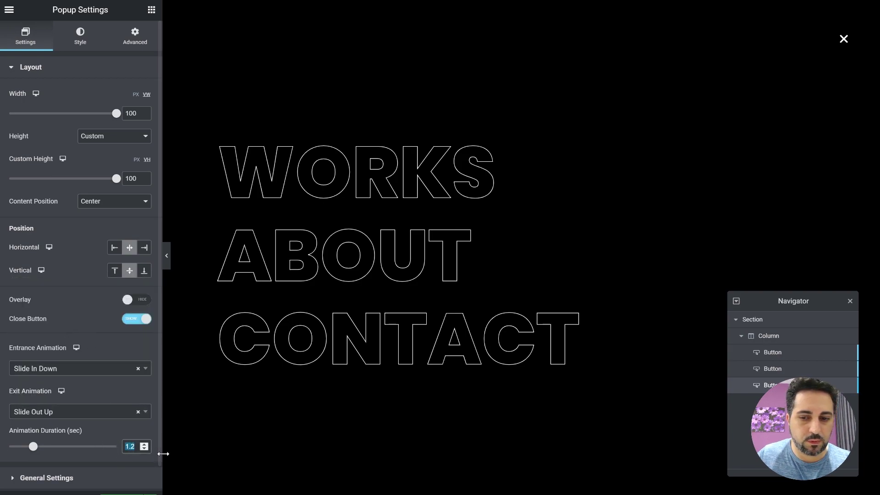
{"action": "type", "text": "0.6"}
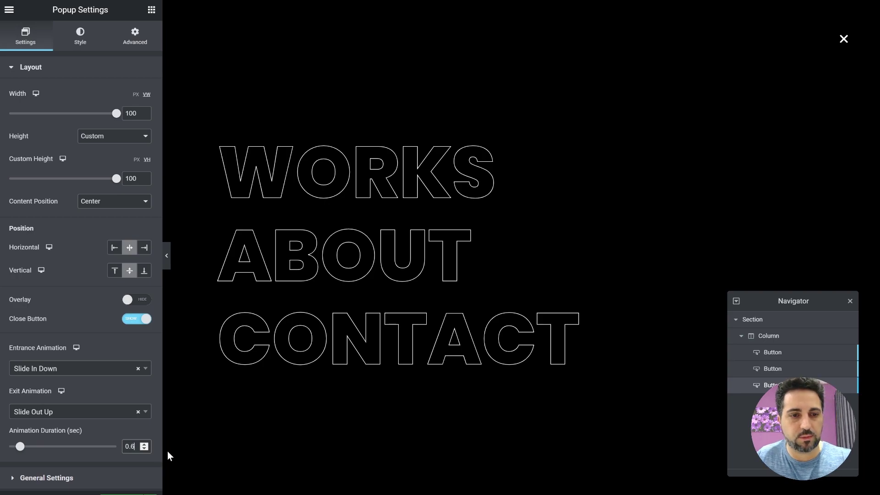
{"action": "scroll", "coordinate": [144, 449], "scroll_direction": "down", "scroll_amount": 1}
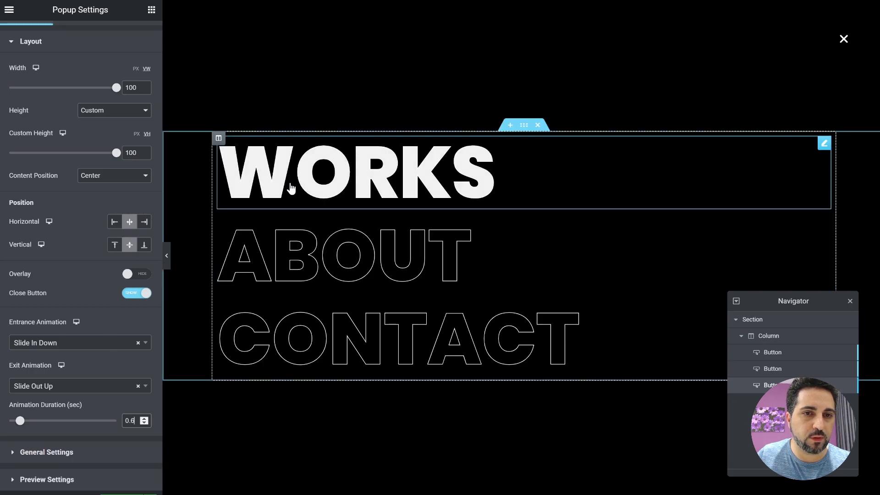
Step: Adjust the Motion Effects delays: WORKS 800 ms, ABOUT 900 ms, CONTACT 1000 ms
{"action": "left_click", "coordinate": [292, 188]}
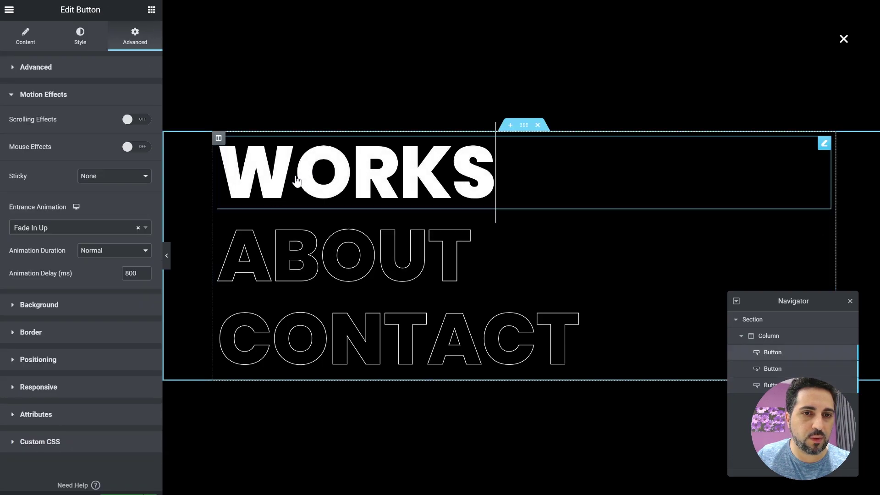
{"action": "left_click", "coordinate": [144, 271]}
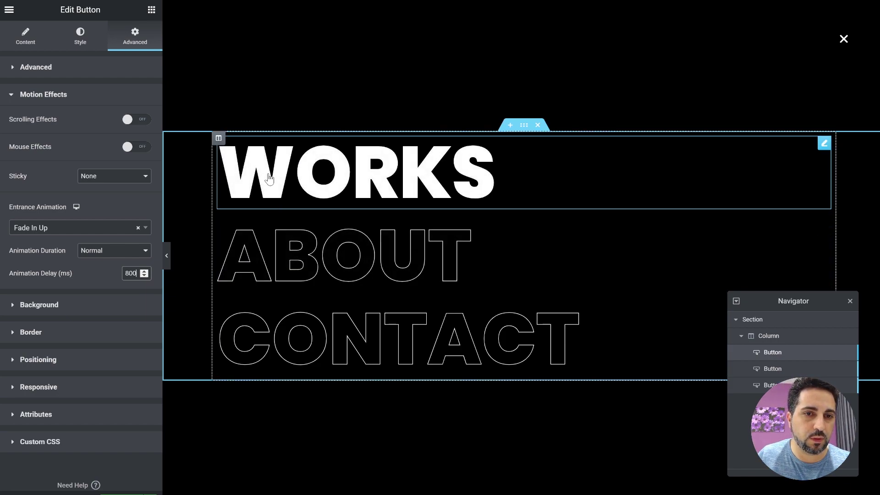
{"action": "left_click", "coordinate": [295, 261]}
{"action": "left_click", "coordinate": [297, 317]}
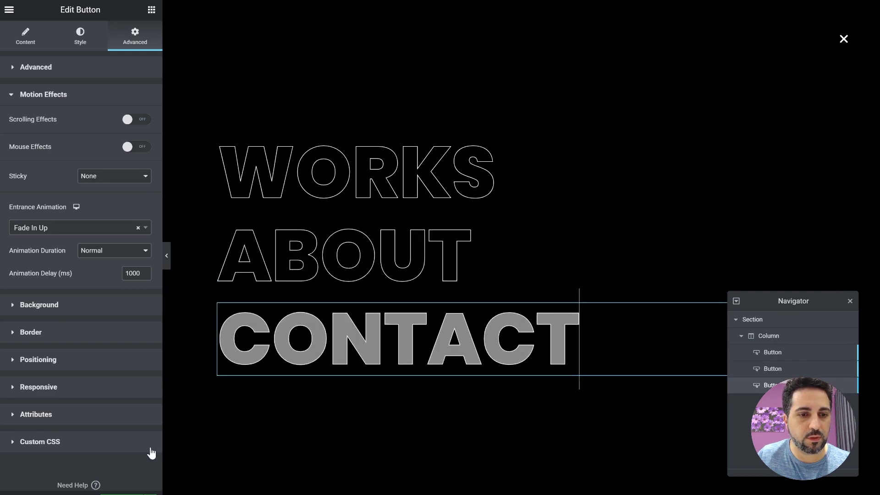
Step: Publish the popup with Save & Close and exit the Elementor editor to the dashboard
{"action": "left_click", "coordinate": [131, 490]}
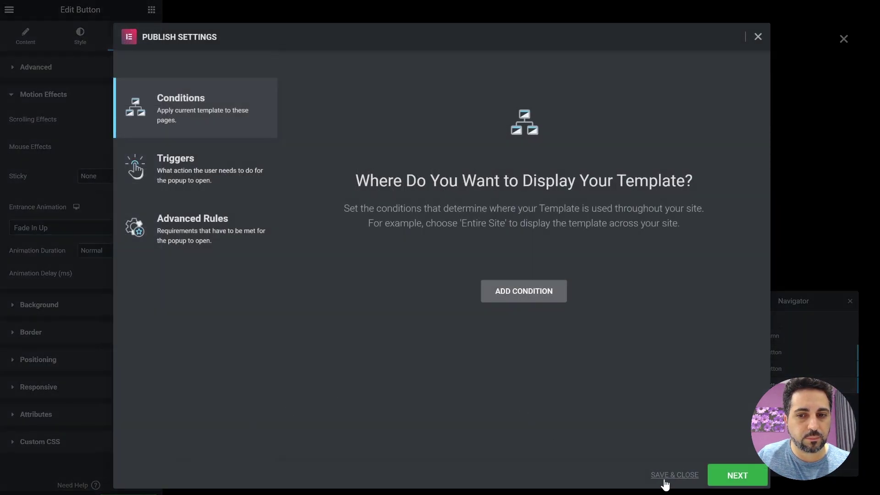
{"action": "left_click", "coordinate": [674, 475]}
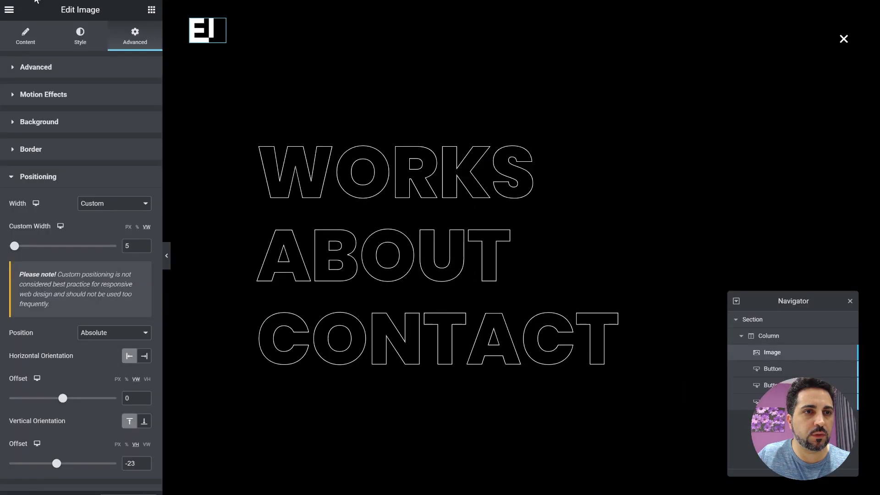
{"action": "left_click", "coordinate": [9, 10]}
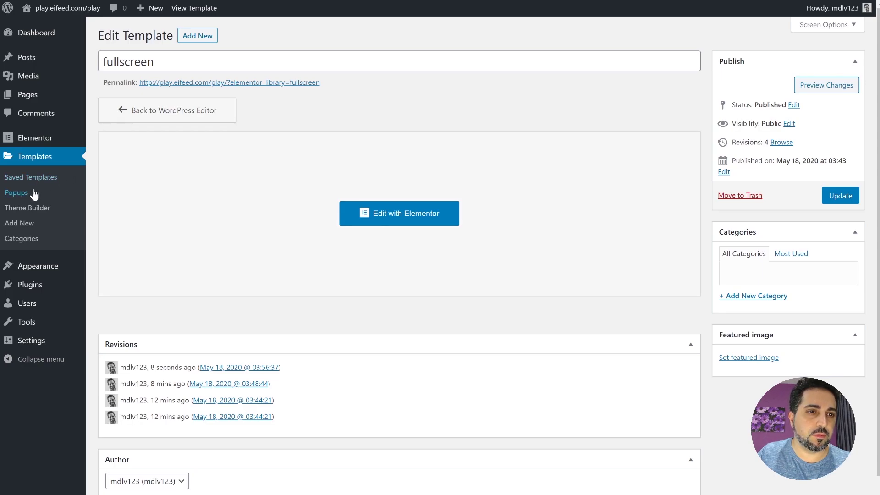
Step: From the Theme Builder list, edit the Fullscreen Stroke Menu – header template in Elementor
{"action": "left_click", "coordinate": [23, 208]}
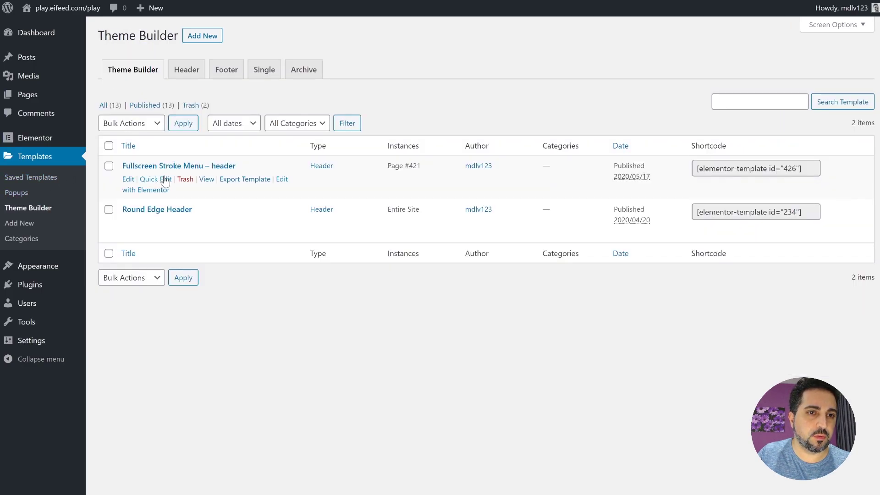
{"action": "left_click", "coordinate": [147, 189]}
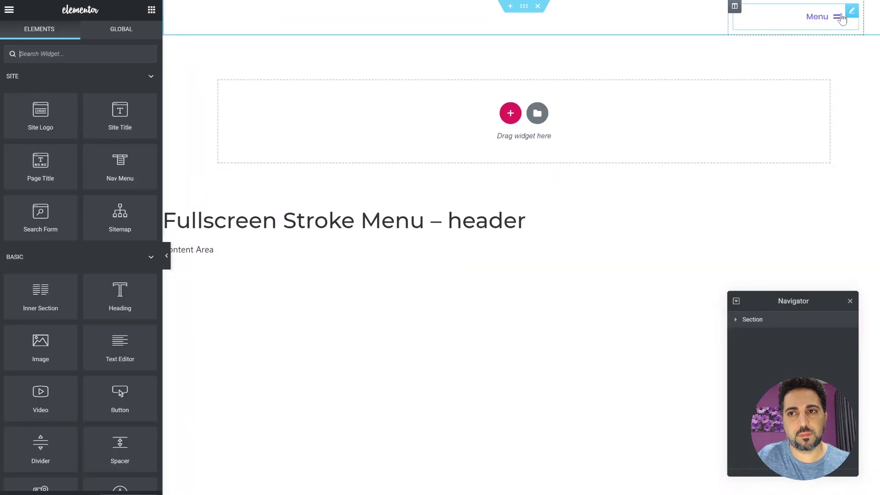
Step: Set the Menu button's link to the Popup dynamic tag: Open Popup, Fullscreen Stroke Menu – popup
{"action": "left_click", "coordinate": [829, 21]}
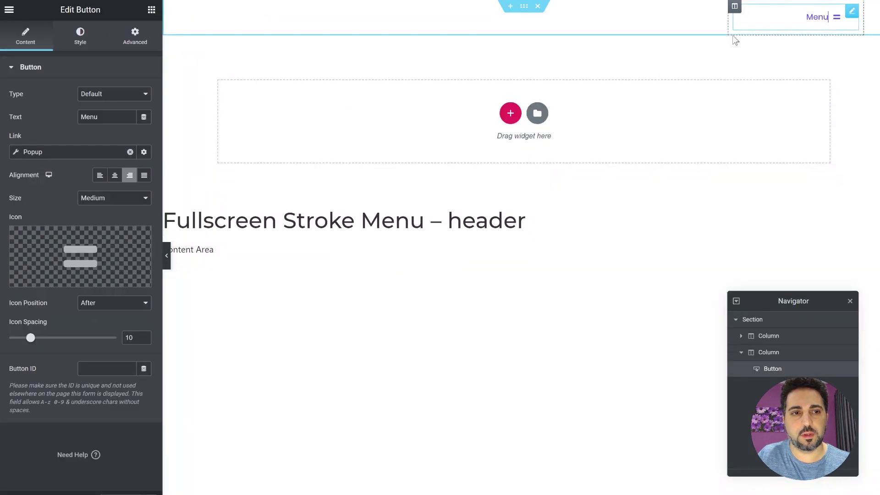
{"action": "left_click", "coordinate": [131, 153]}
{"action": "left_click", "coordinate": [145, 155]}
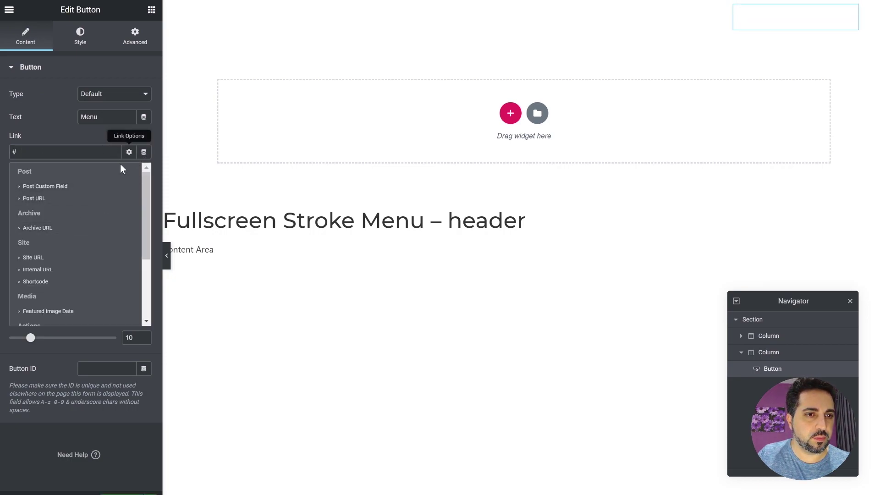
{"action": "scroll", "coordinate": [69, 265], "scroll_direction": "down", "scroll_amount": 2}
{"action": "left_click", "coordinate": [54, 285]}
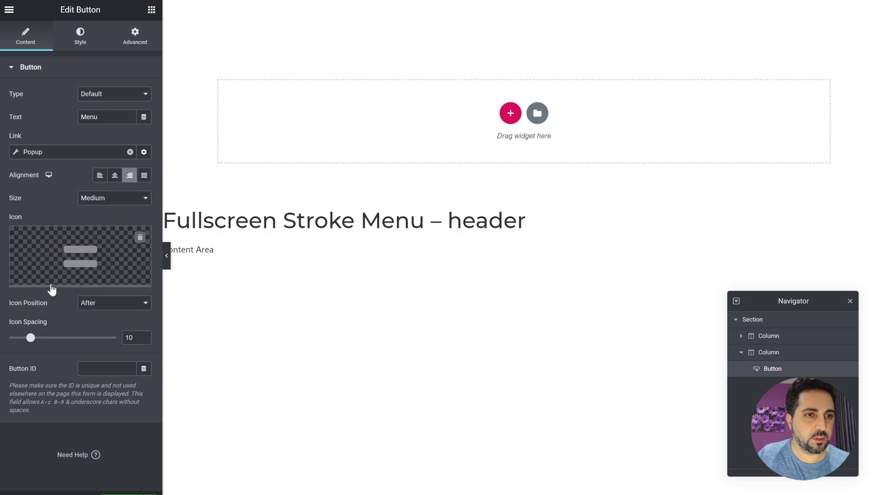
{"action": "left_click", "coordinate": [57, 155]}
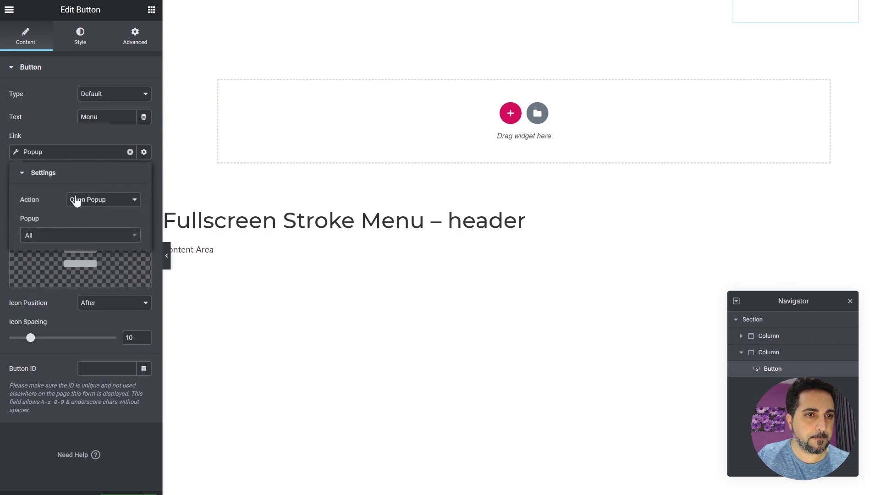
{"action": "left_click", "coordinate": [60, 237]}
{"action": "type", "text": "full"}
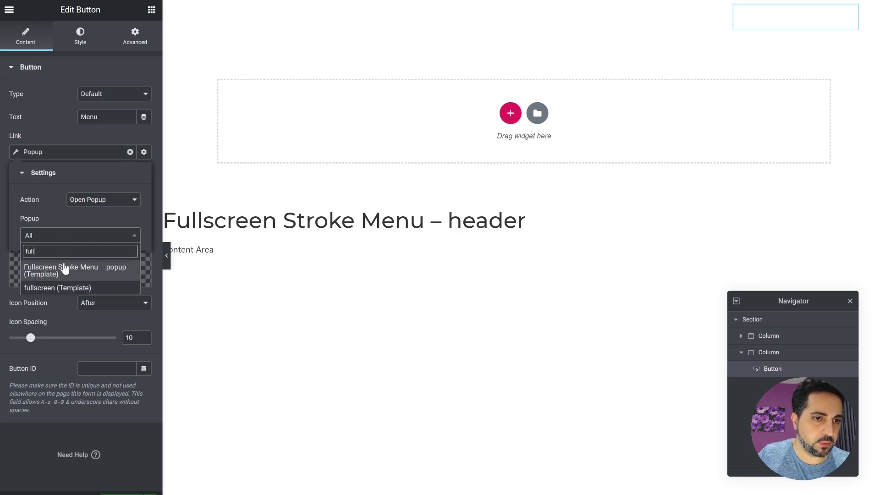
{"action": "left_click", "coordinate": [65, 270]}
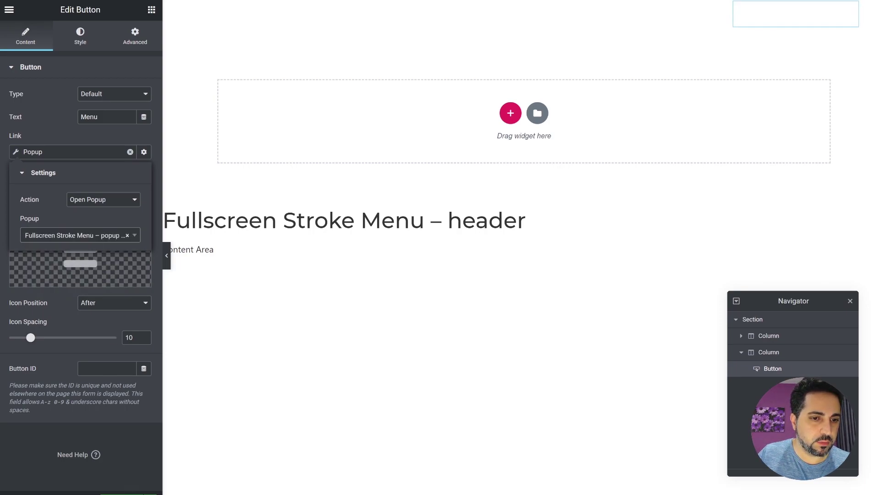
{"action": "left_click", "coordinate": [243, 475]}
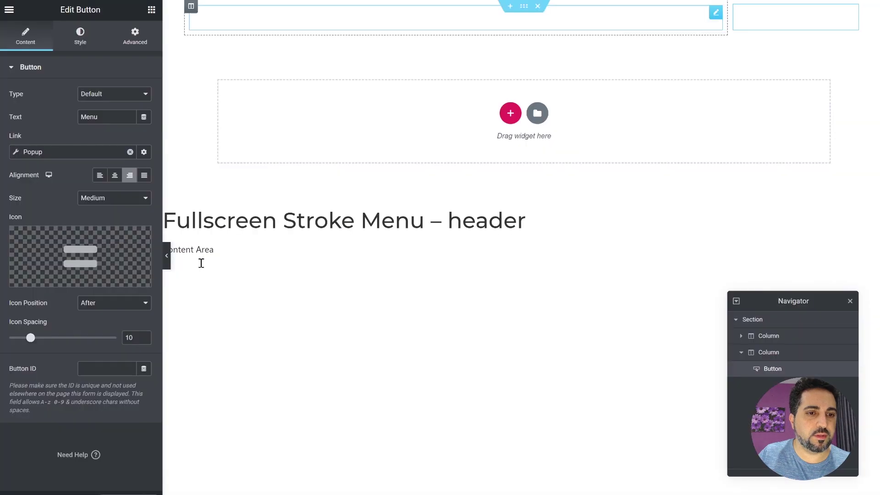
Step: Limit the header to the Singular Pages 'Fullscreen Stroke Menu' condition, dropping Entire Site, and save
{"action": "left_click", "coordinate": [141, 489]}
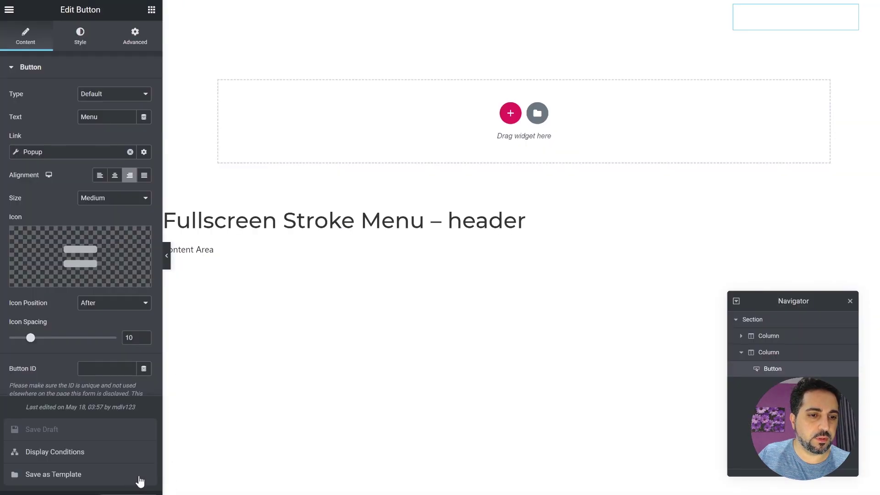
{"action": "left_click", "coordinate": [109, 453]}
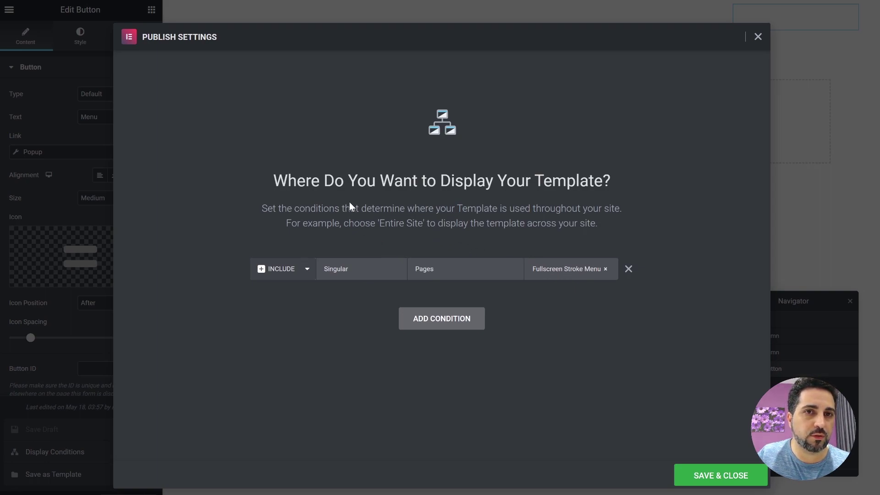
{"action": "left_click", "coordinate": [456, 327]}
{"action": "left_click", "coordinate": [628, 297]}
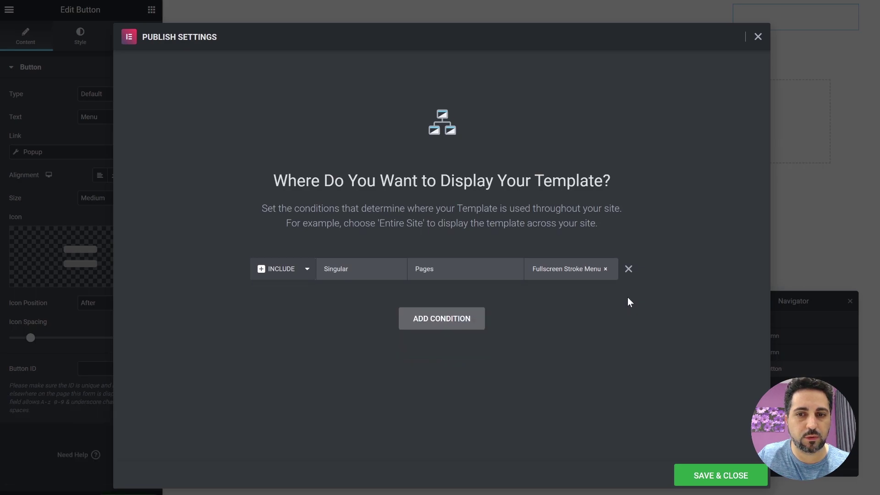
{"action": "left_click", "coordinate": [720, 475]}
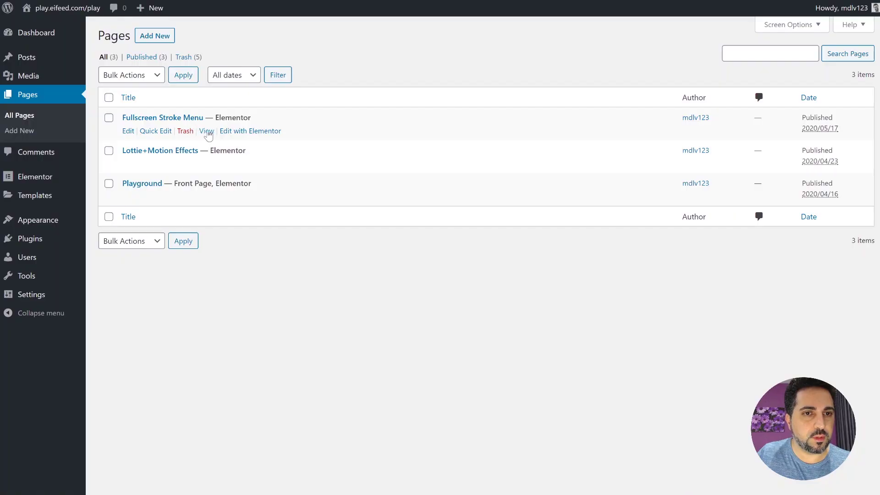
Step: View the Fullscreen Stroke Menu page and open its header Menu popup
{"action": "left_click", "coordinate": [206, 131]}
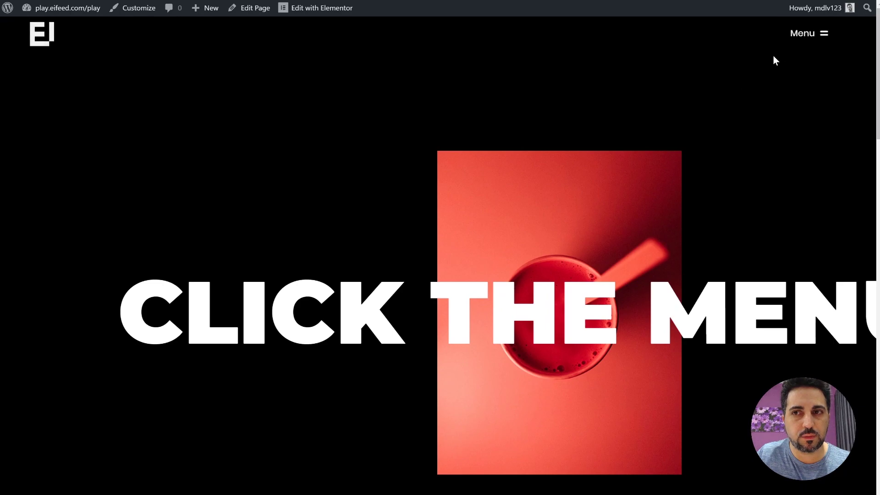
{"action": "left_click", "coordinate": [802, 42]}
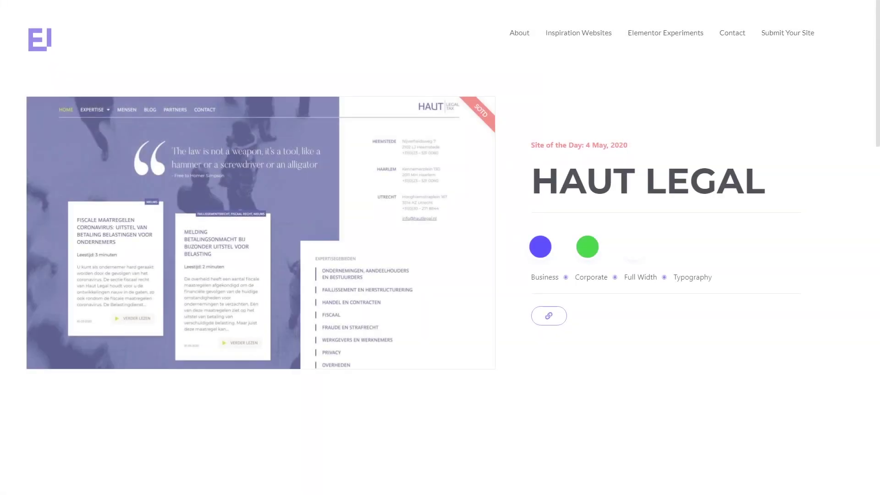
Step: Scroll down the eiFeed page through the Elementor Web Design Inspiration grid
{"action": "mouse_move", "coordinate": [260, 237]}
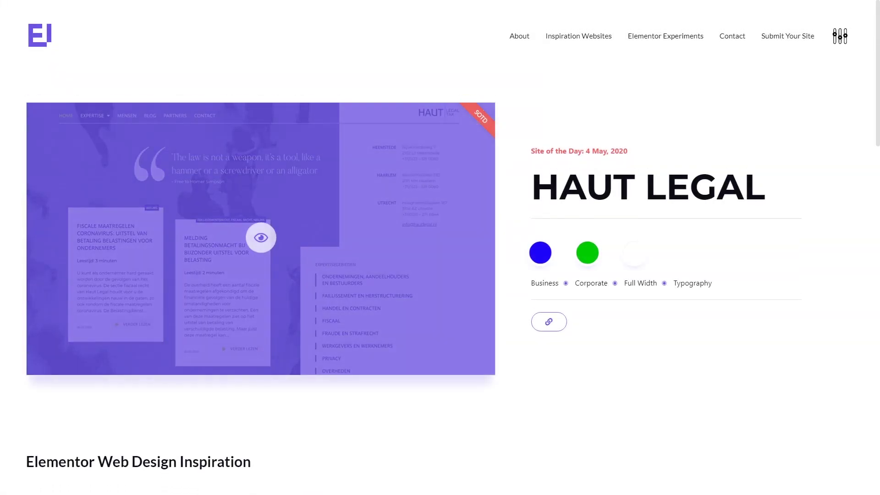
{"action": "scroll", "coordinate": [348, 428], "scroll_direction": "down", "scroll_amount": 5}
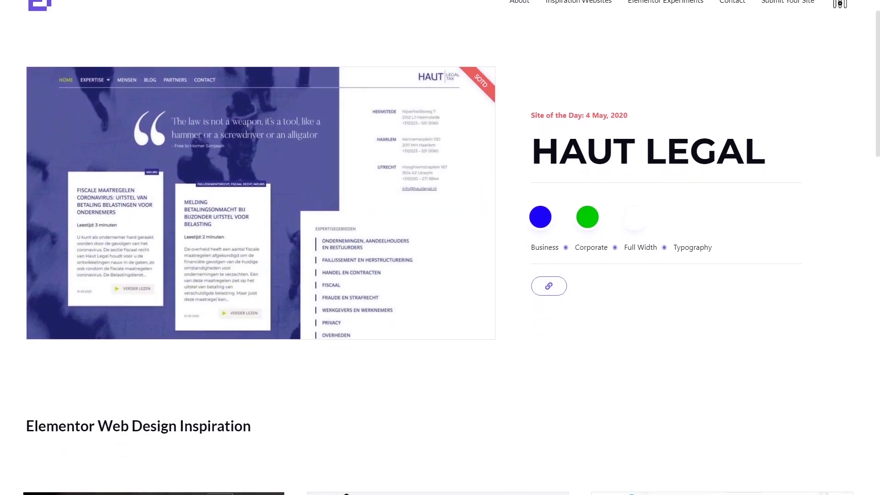
{"action": "scroll", "coordinate": [440, 248], "scroll_direction": "down", "scroll_amount": 6}
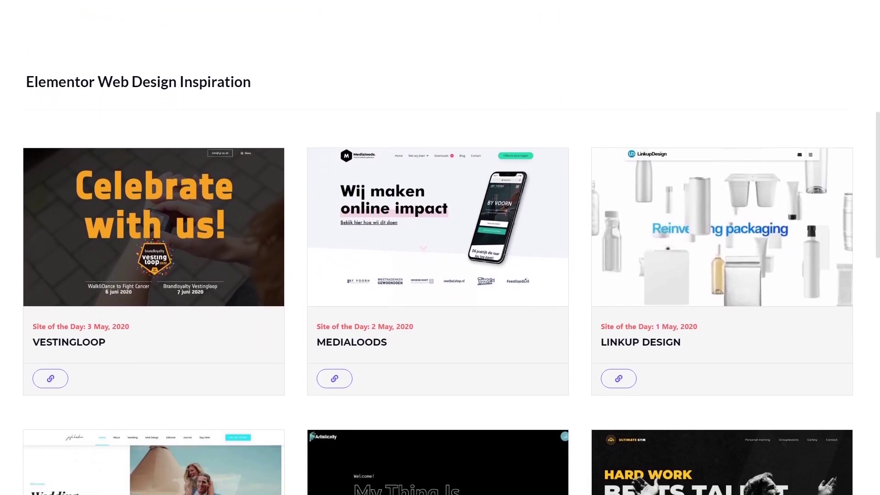